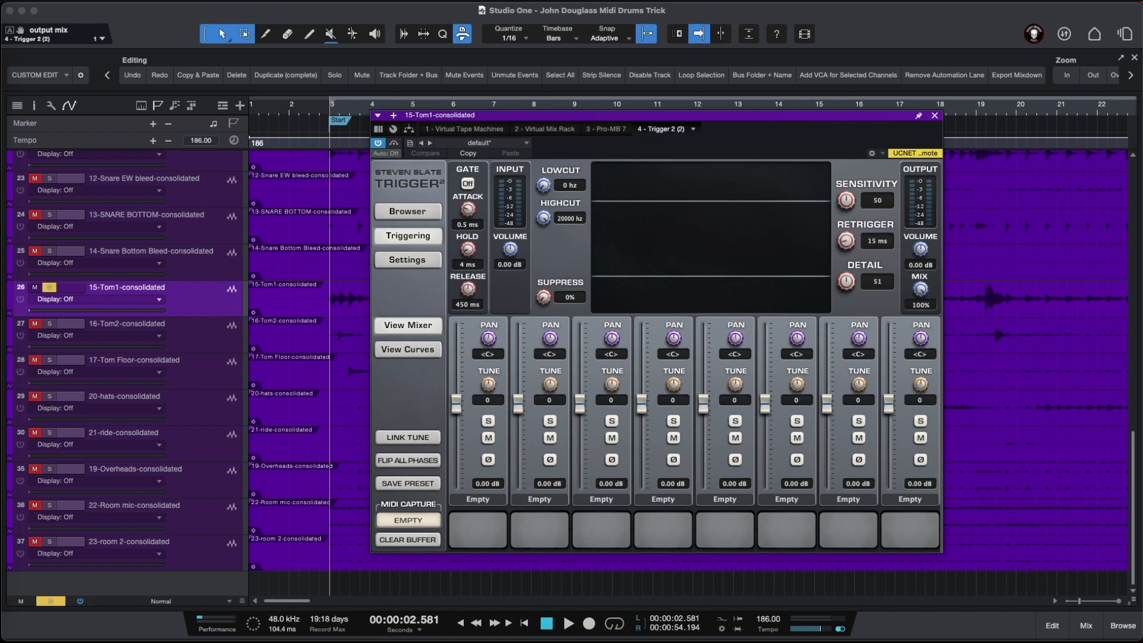
Close the Trigger 2 window and play back the soloed 15-Tom1-consolidated track
key(Escape)
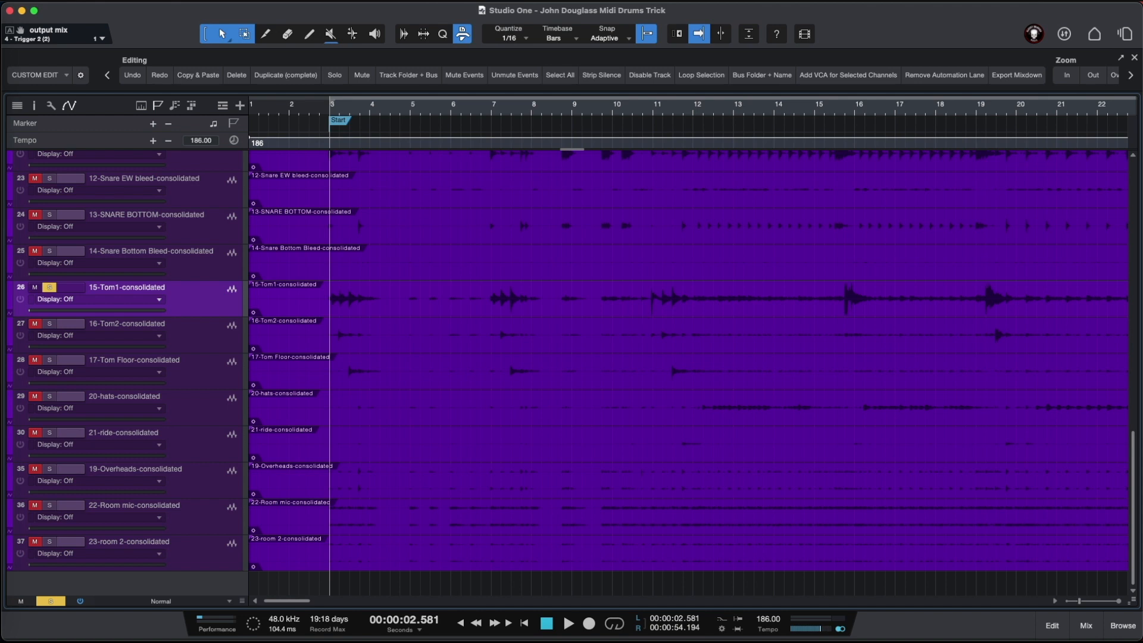
key(space)
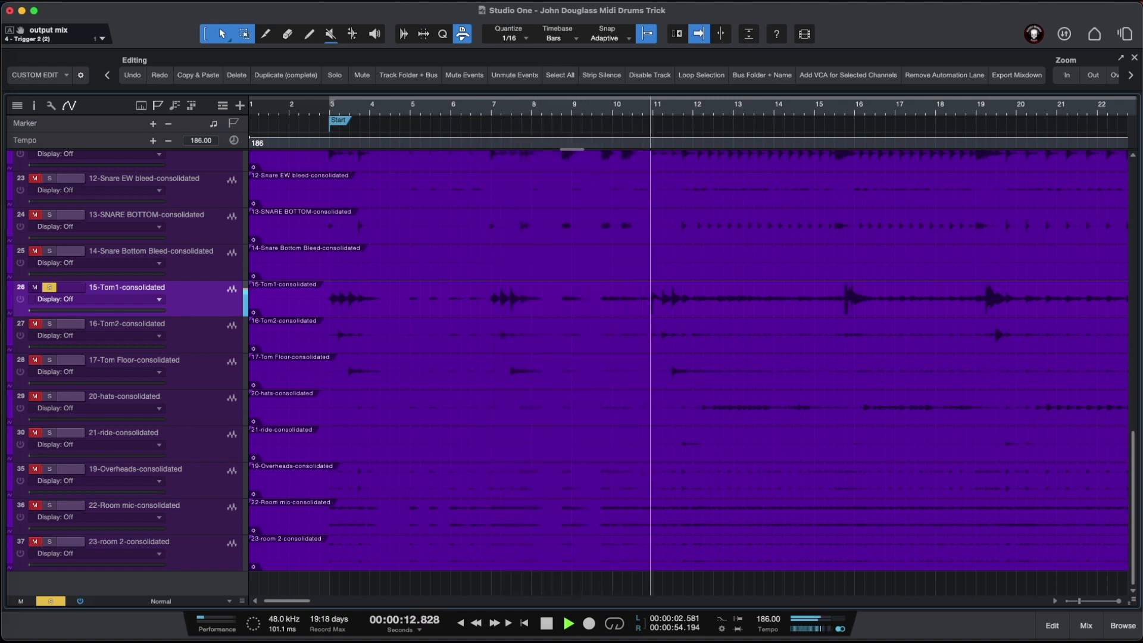
key(space)
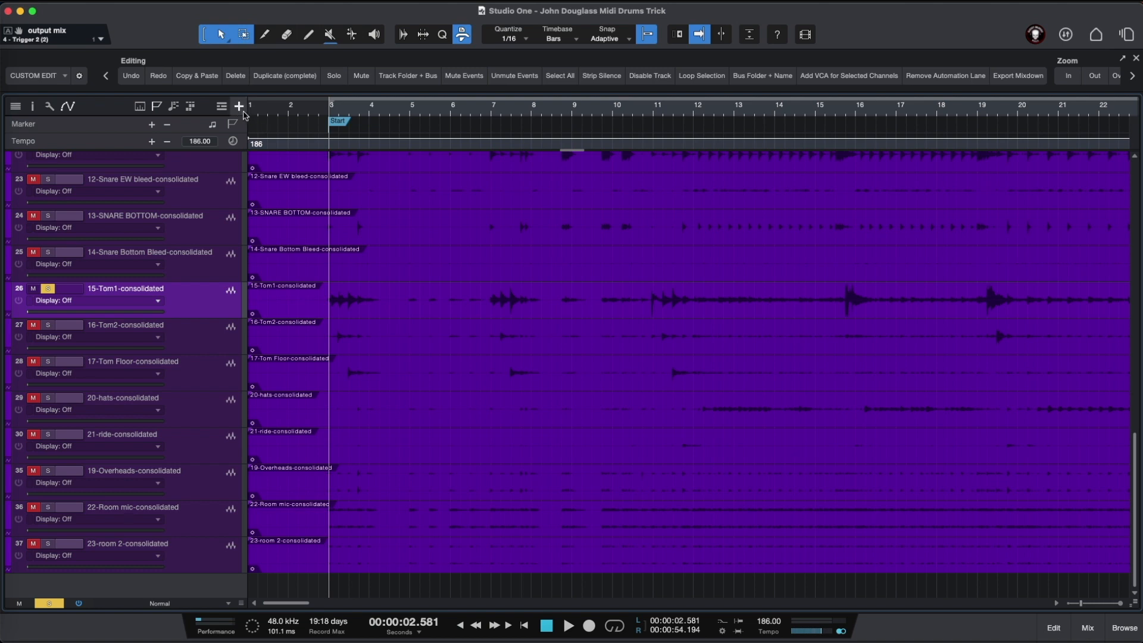
Add an instrument track named TOM 1 MIDI with a new instrument output
click(239, 107)
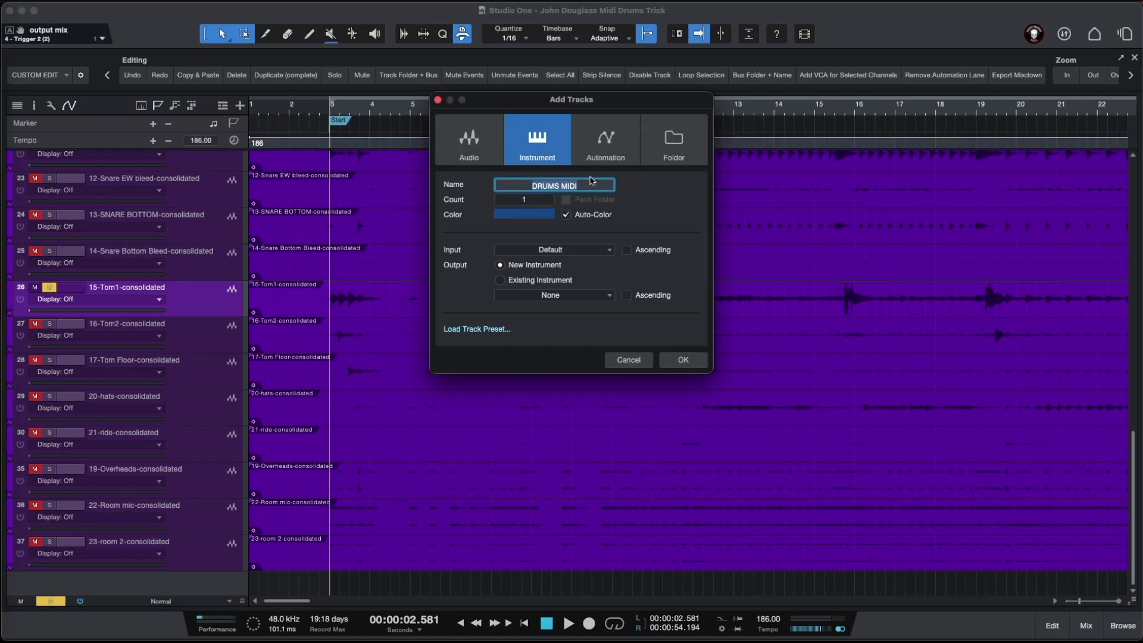
click(559, 186)
drag(561, 185, 503, 181)
text(TOM 1)
key(Return)
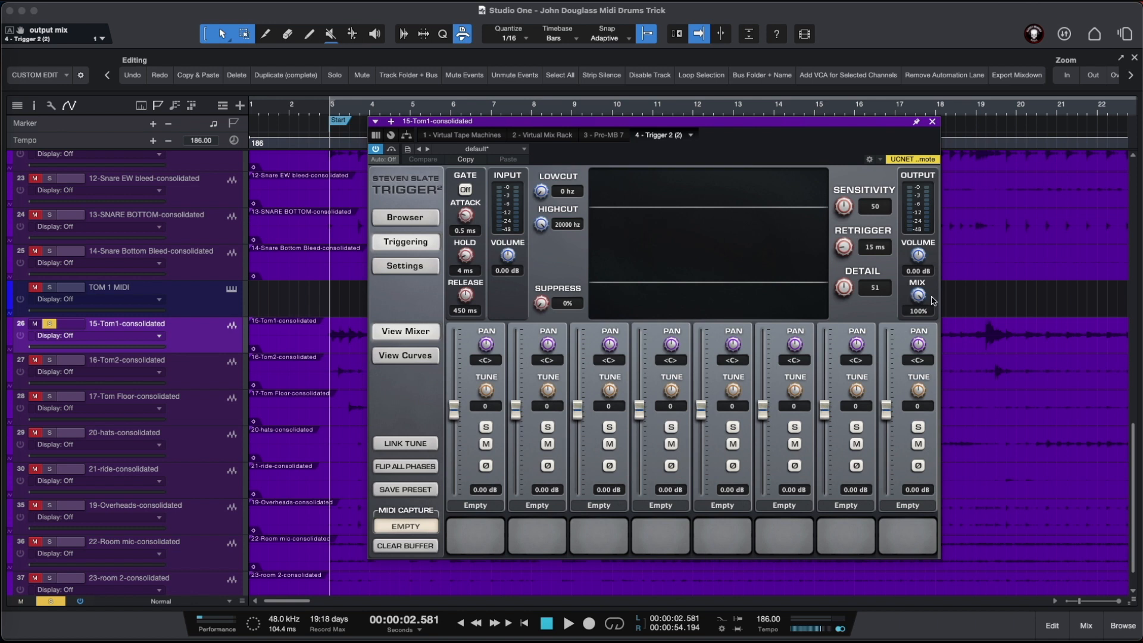
Set the Trigger 2 output mix on 15-Tom1-consolidated to 0%, audition the hit detection, and set the detail to 25
drag(919, 294, 880, 524)
key(space)
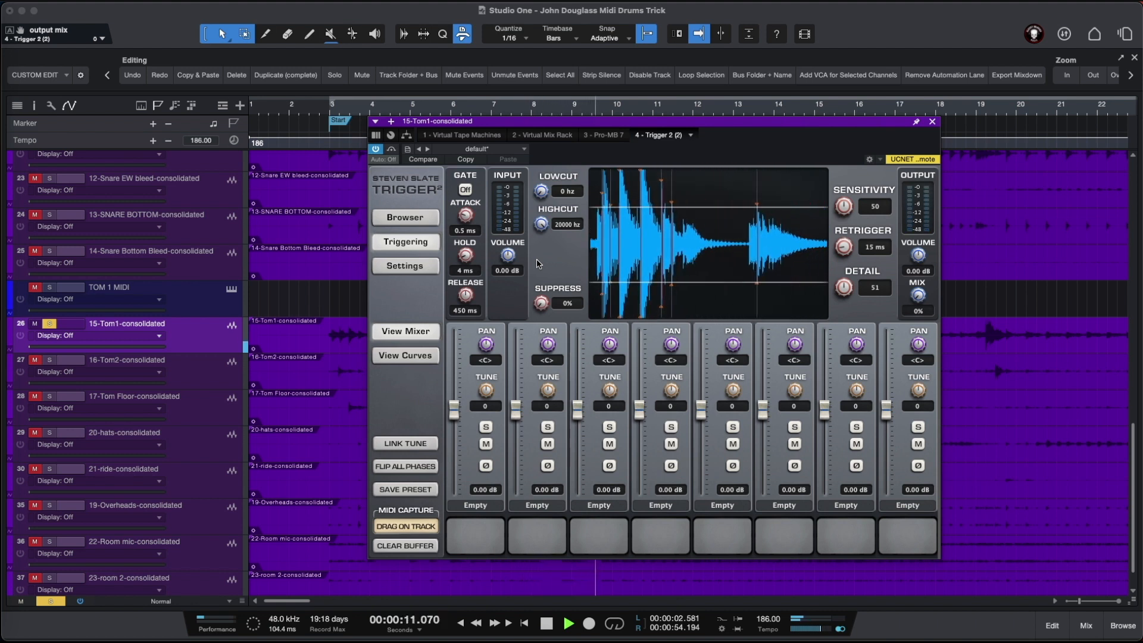
key(space)
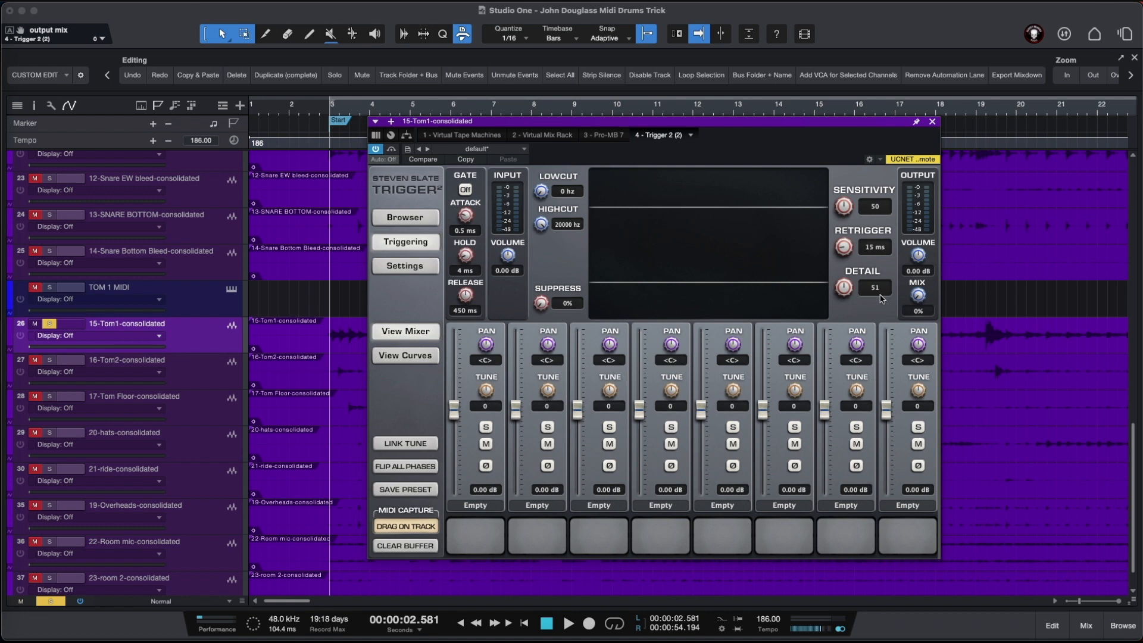
double_click(876, 292)
text(25)
key(Return)
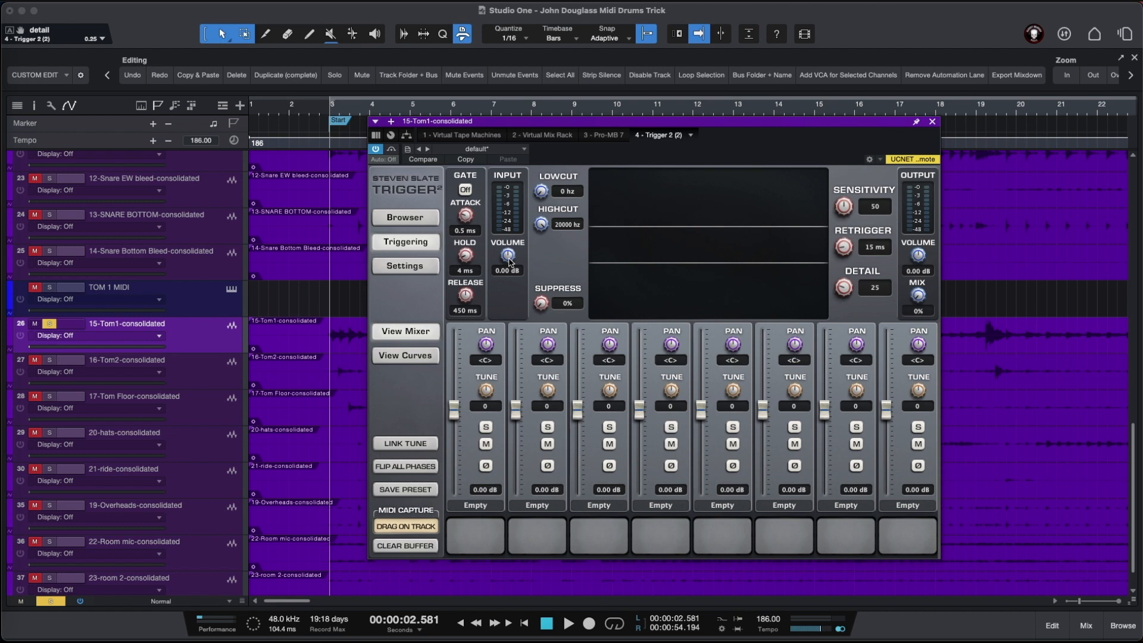
Lower the Trigger 2 input volume to about -5.10 dB while playing the tom 1 track
key(space)
drag(509, 258, 511, 299)
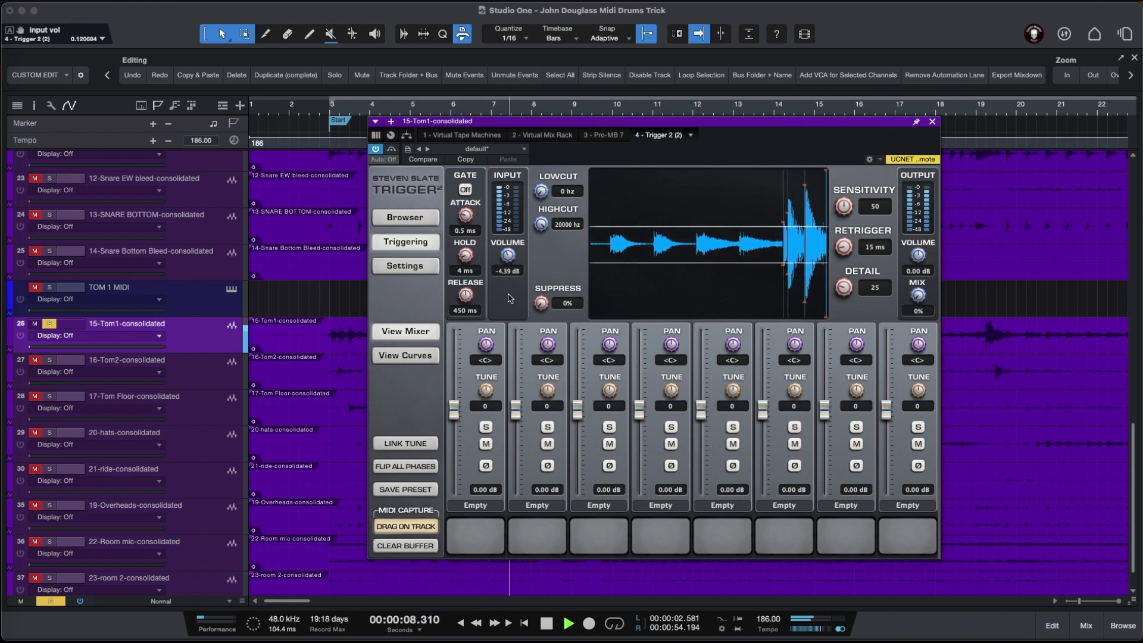
drag(505, 258, 506, 260)
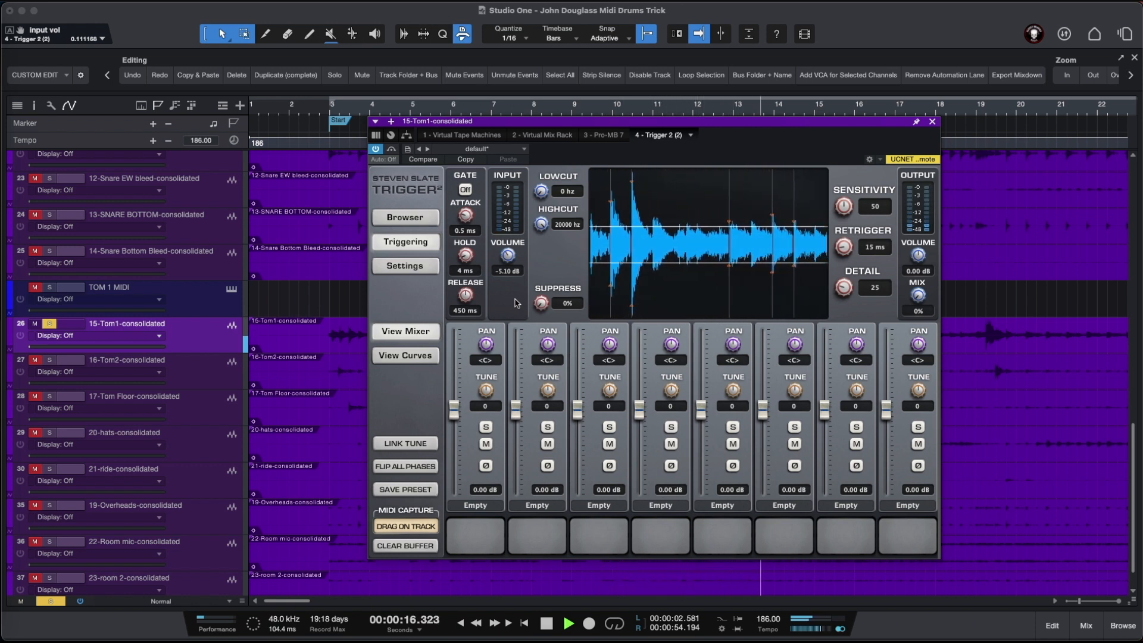
key(space)
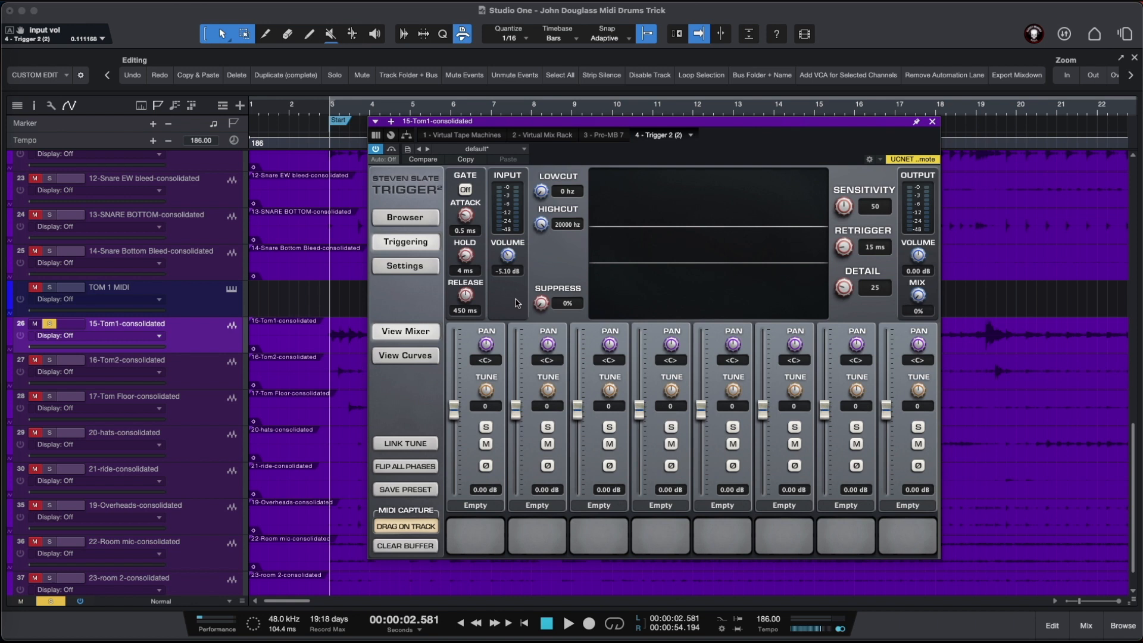
Set Trigger 2's MIDI Out to channel 1 and note 36 : C1, and return to the triggering view
click(405, 267)
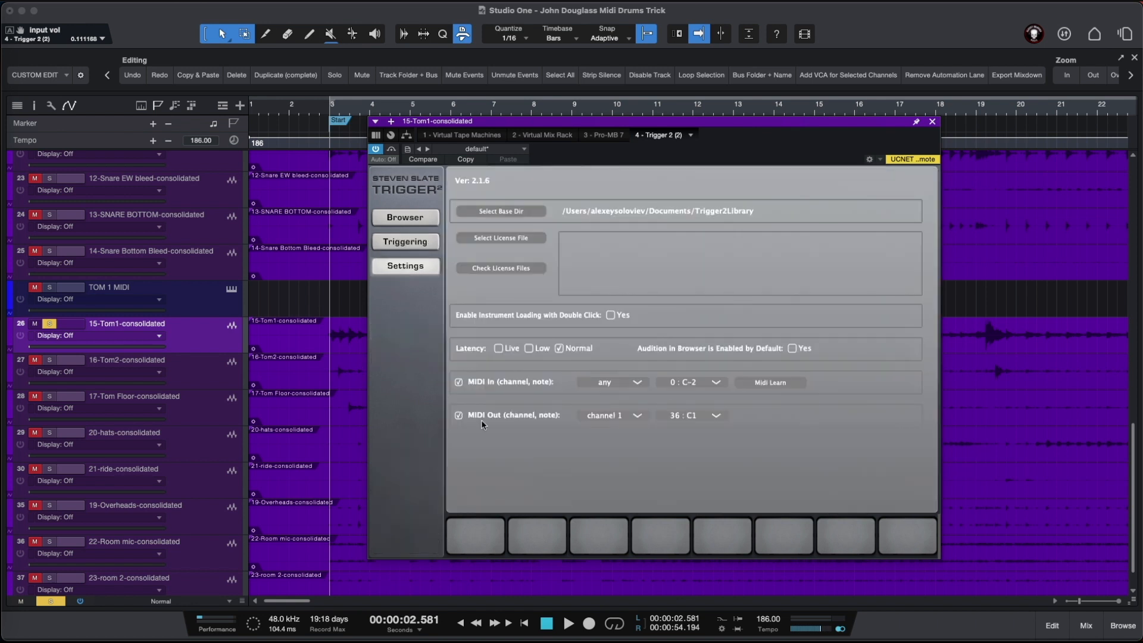
click(636, 416)
click(615, 429)
click(716, 416)
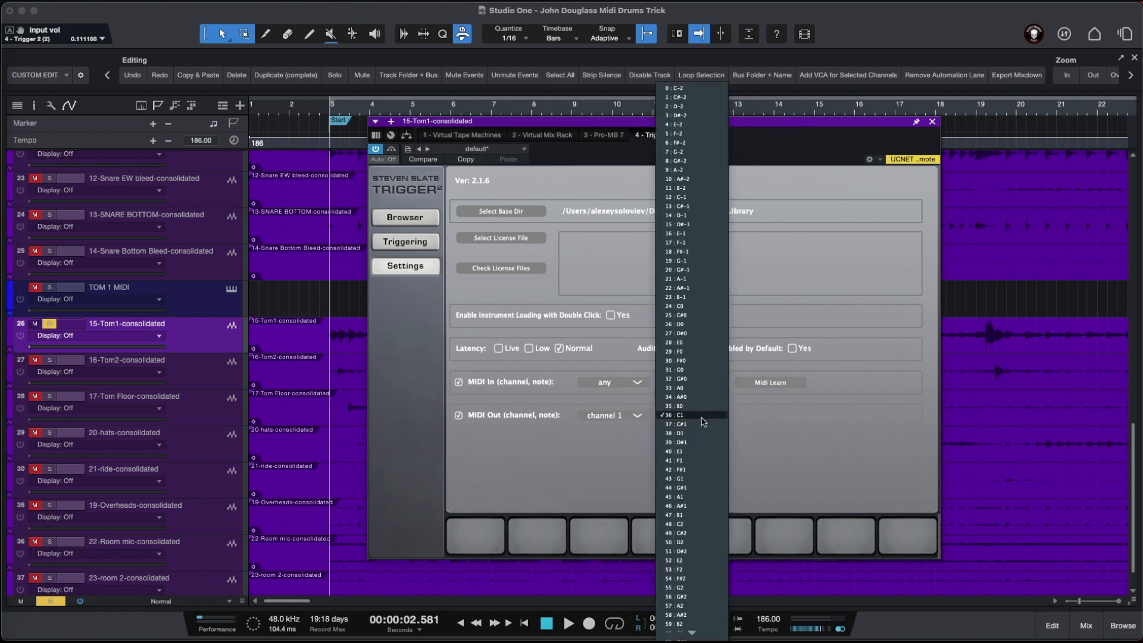
click(712, 416)
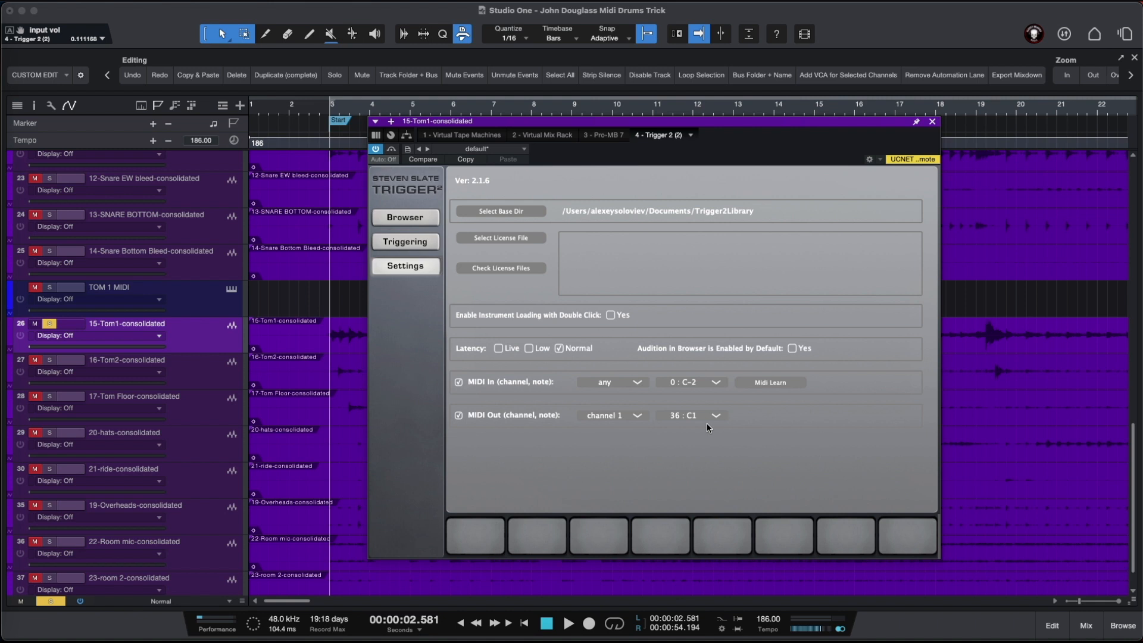
click(406, 242)
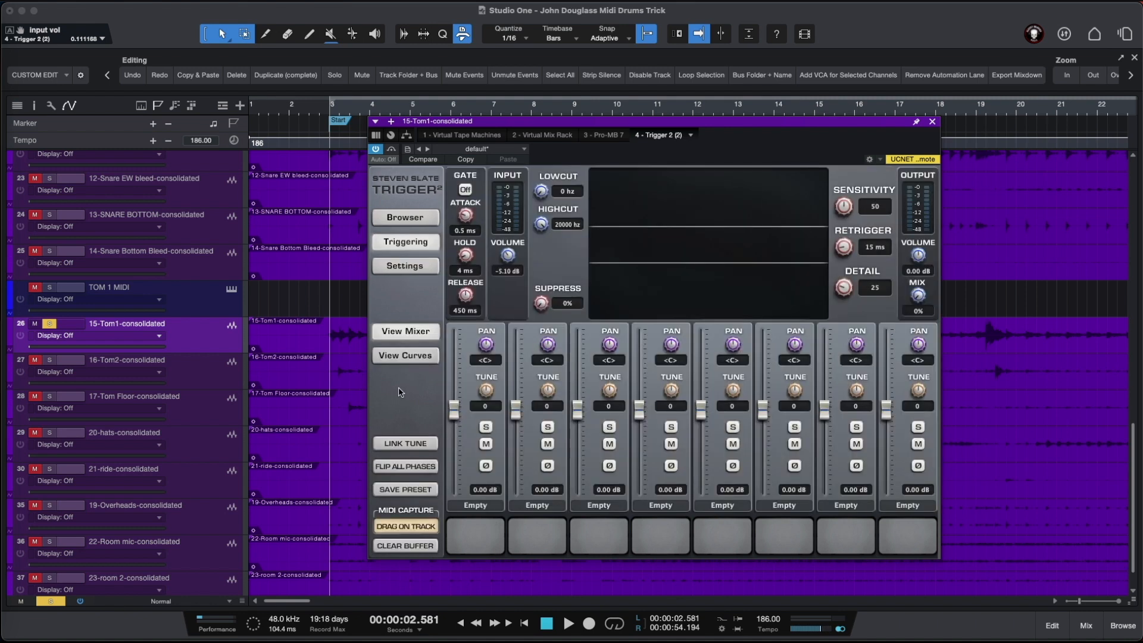
Clear the MIDI capture buffer, capture a fresh playback of tom 1, and place the captured MIDI on the TOM 1 MIDI track
click(407, 547)
key(space)
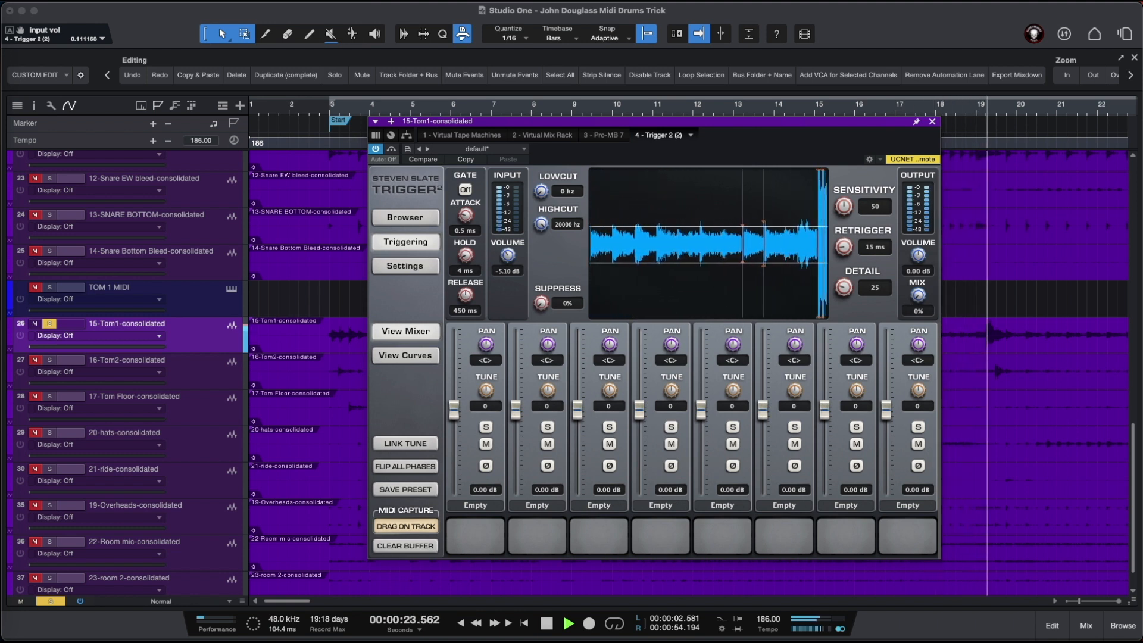
key(space)
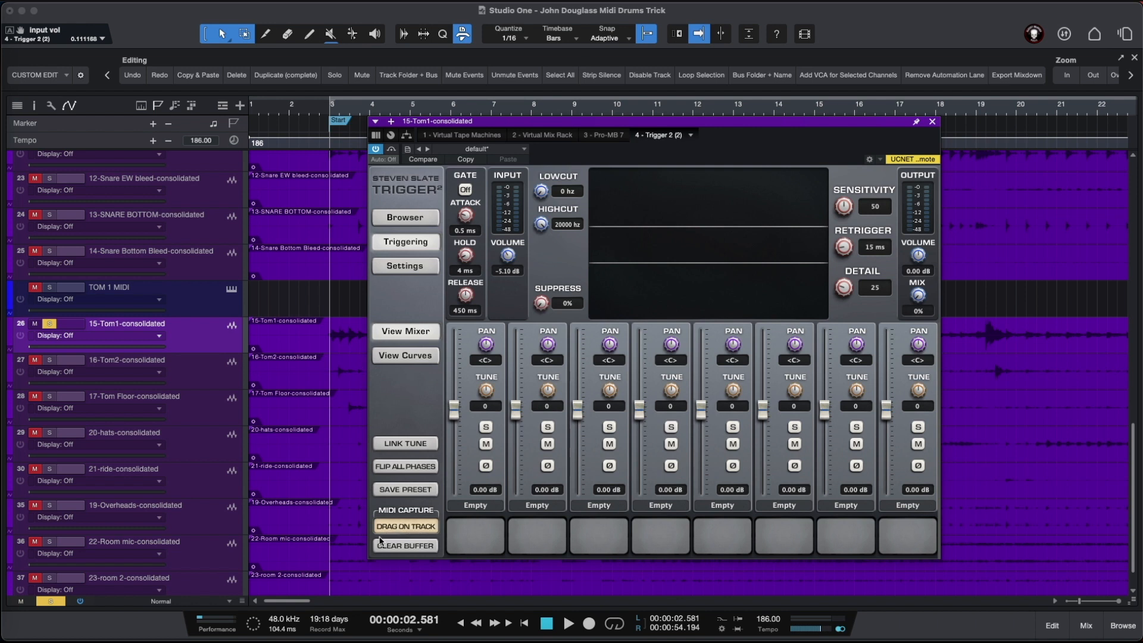
drag(420, 526, 265, 300)
click(932, 121)
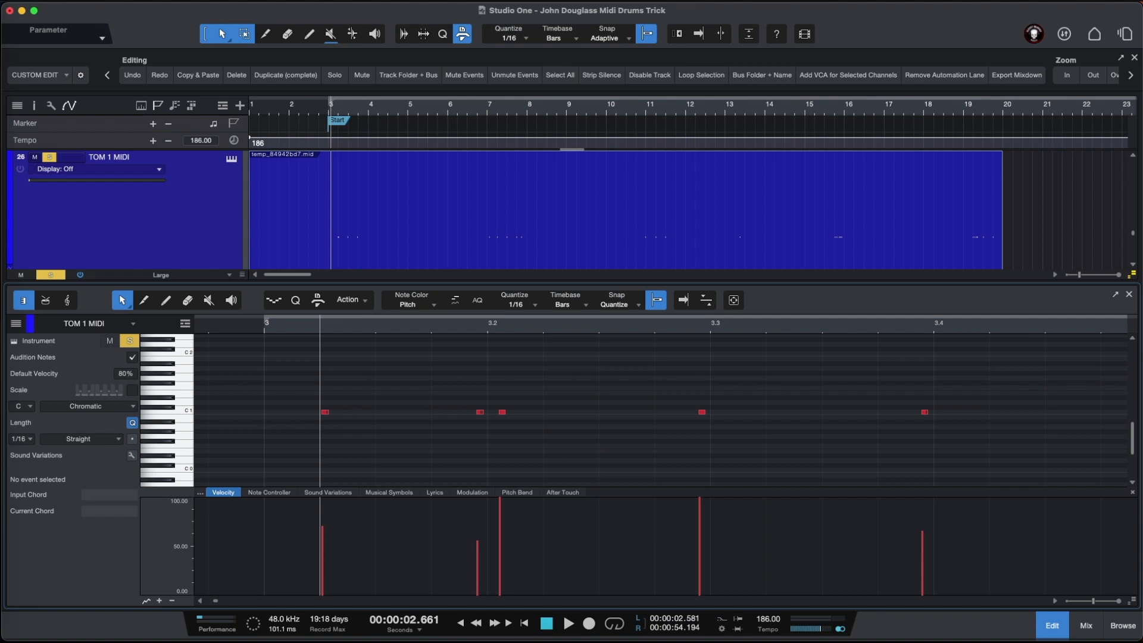
Check the note mapping in Krimh Drums and move all TOM 1 MIDI notes to A0
key(shift+F11)
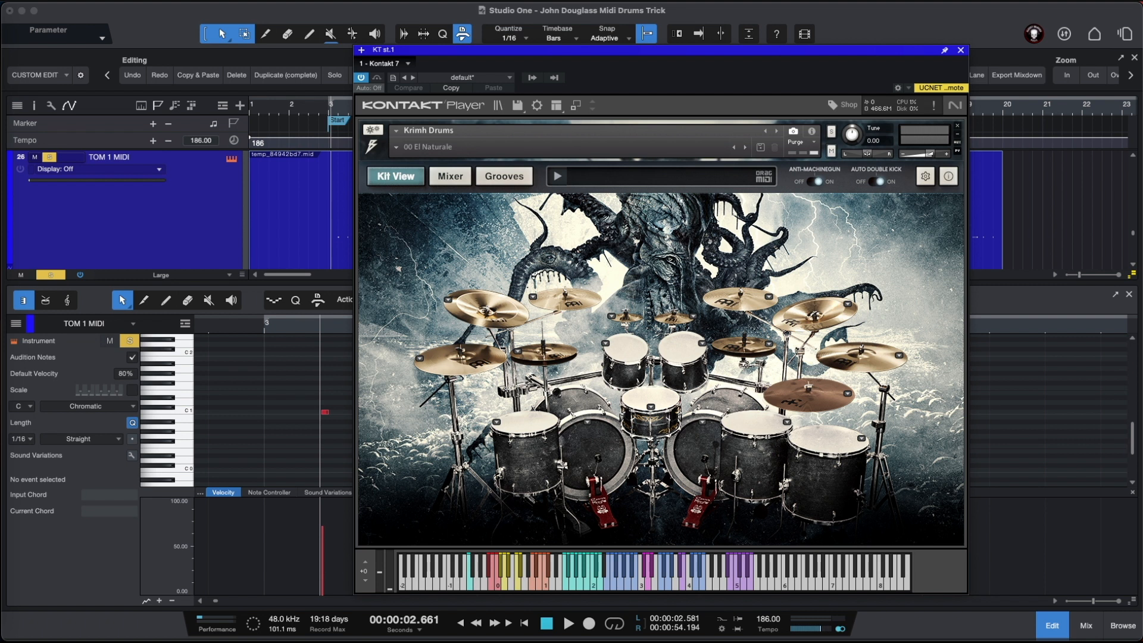
click(926, 177)
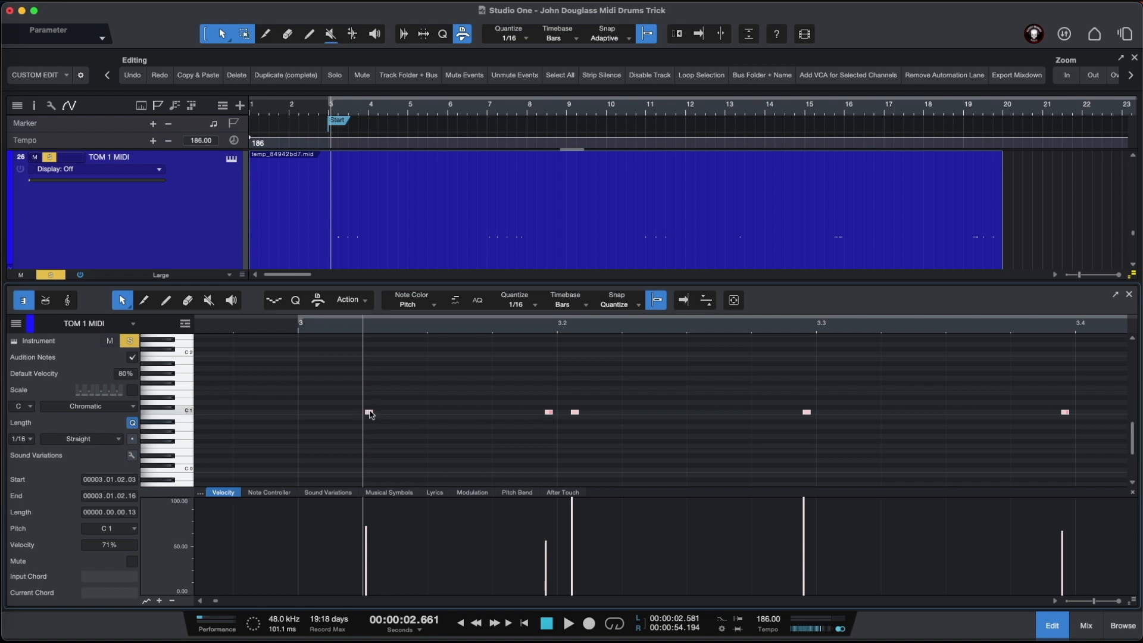
drag(369, 413, 368, 428)
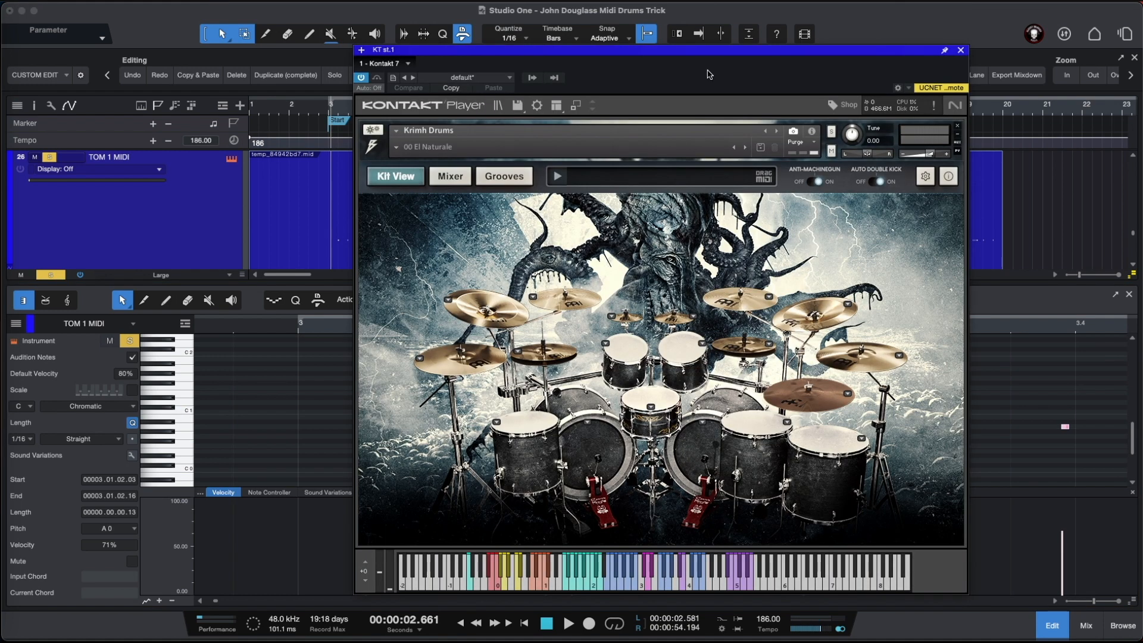
Play back the TOM 1 MIDI part through the Krimh Drums instrument
key(space)
key(space)
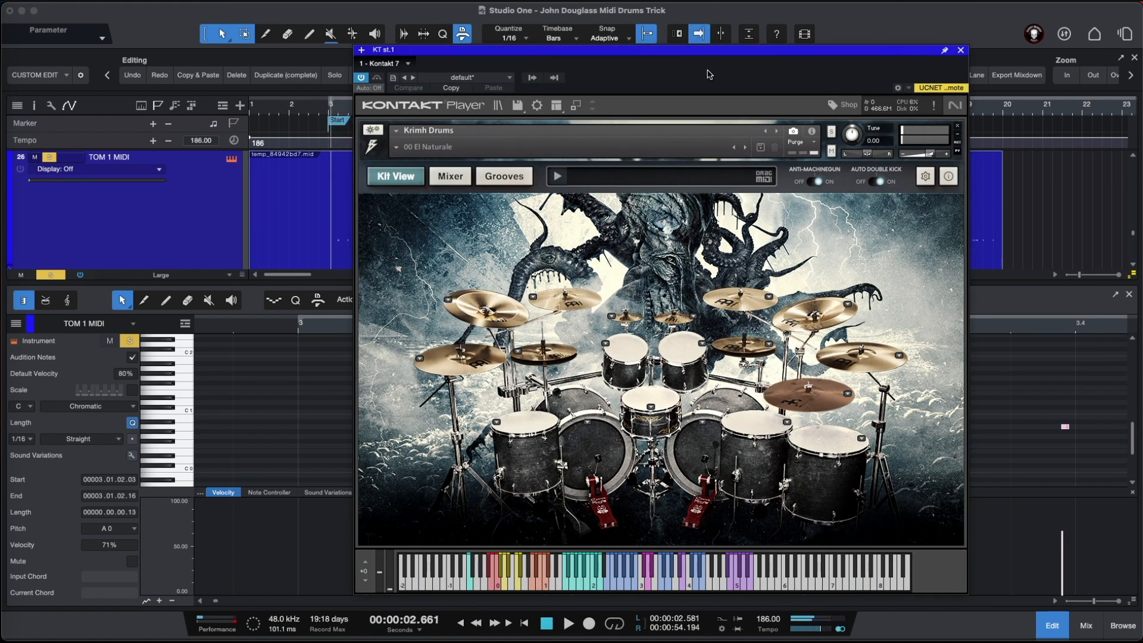
key(space)
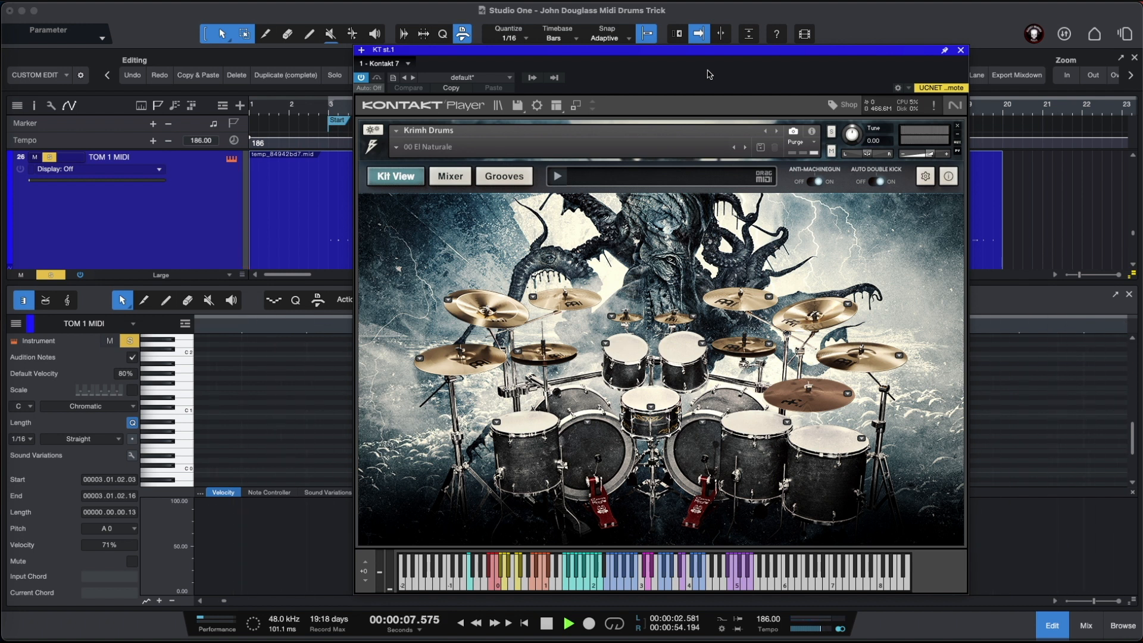
key(space)
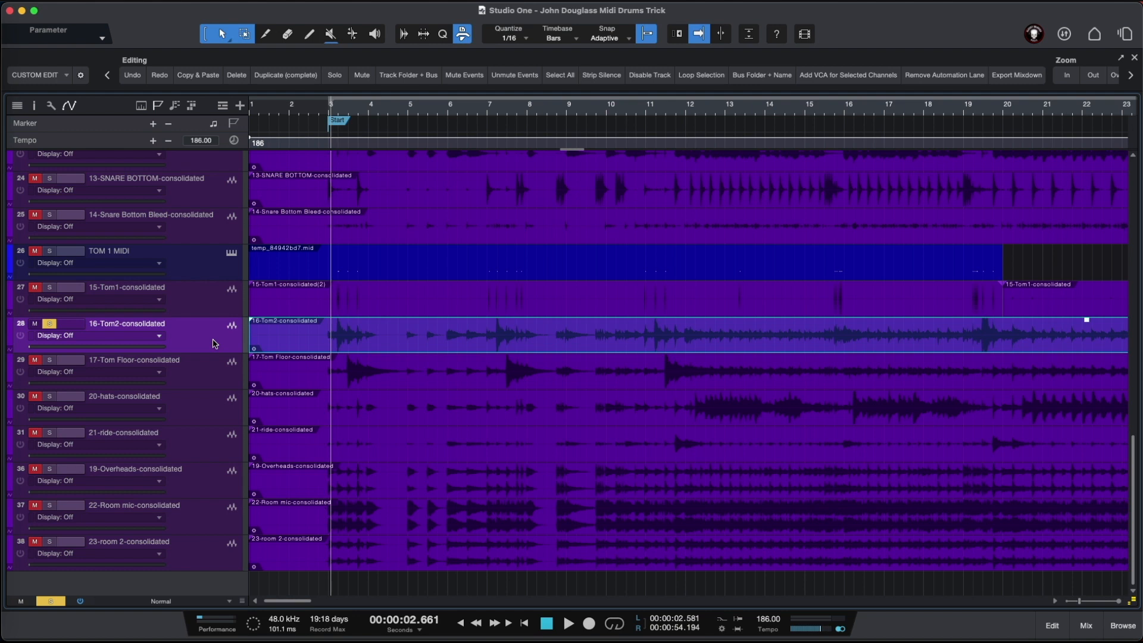
Audition the soloed 16-Tom2-consolidated track and add an instrument track named TOM 2 MIDI
key(space)
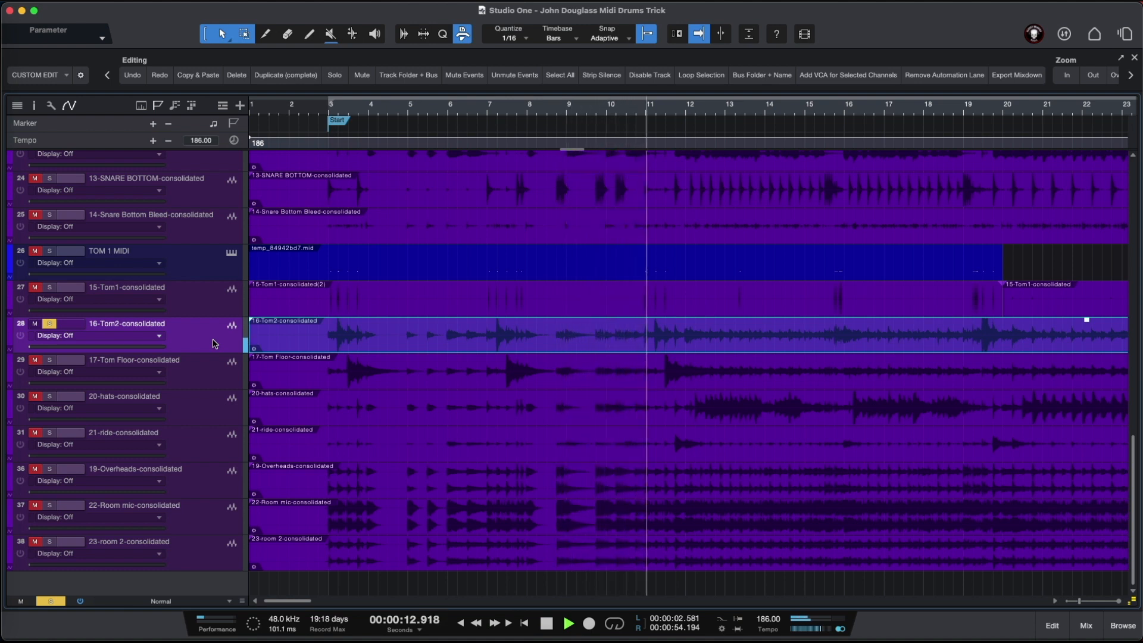
key(space)
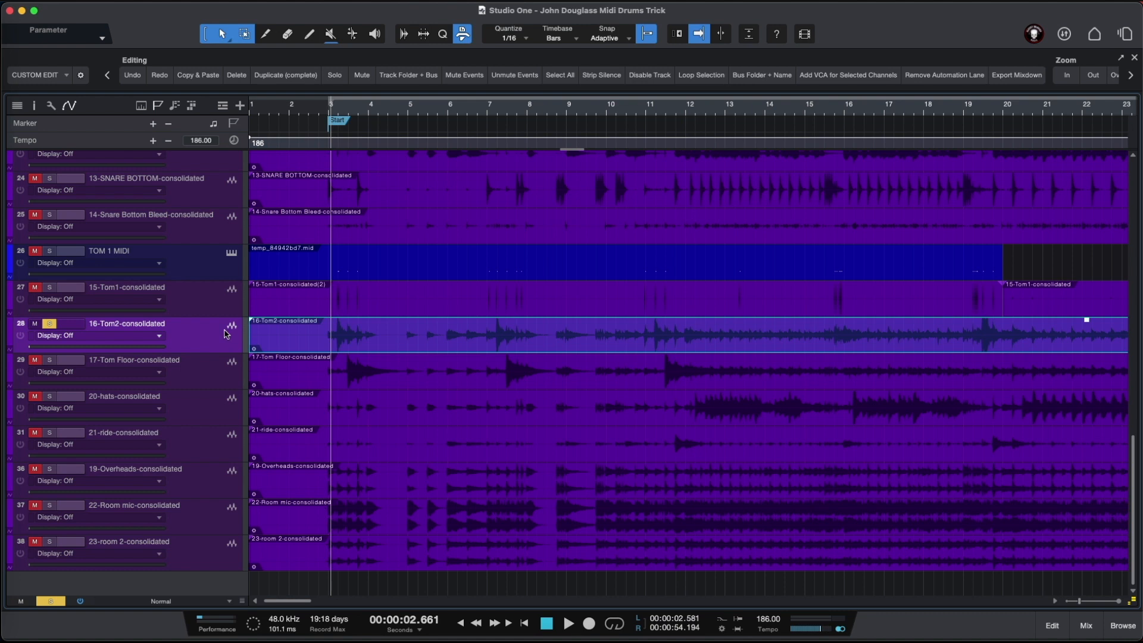
click(240, 105)
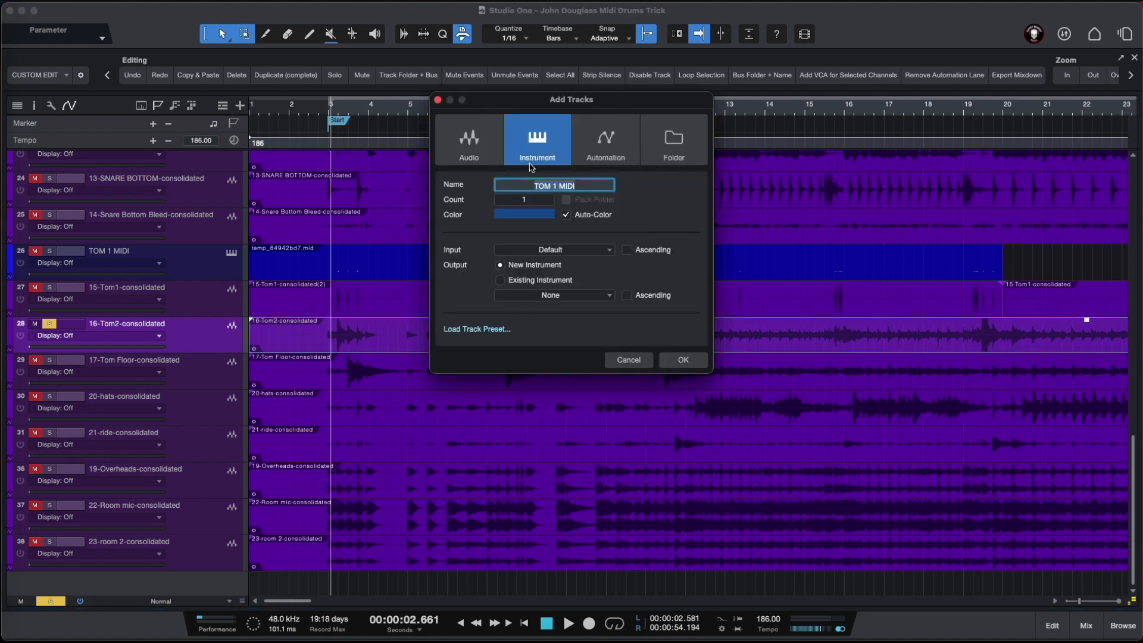
click(557, 185)
key(BackSpace)
text(2)
key(Return)
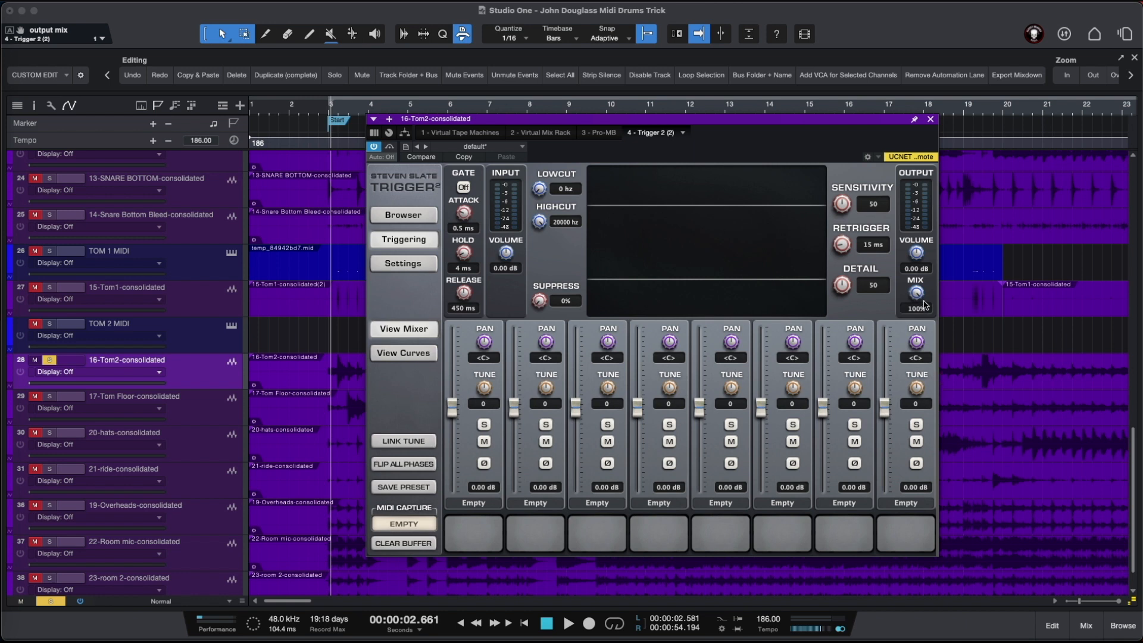
Set Trigger 2 on 16-Tom2-consolidated to 0% mix and detail 25, and lower its input volume to about -5.20 dB during playback
drag(920, 303, 858, 307)
drag(874, 292, 526, 257)
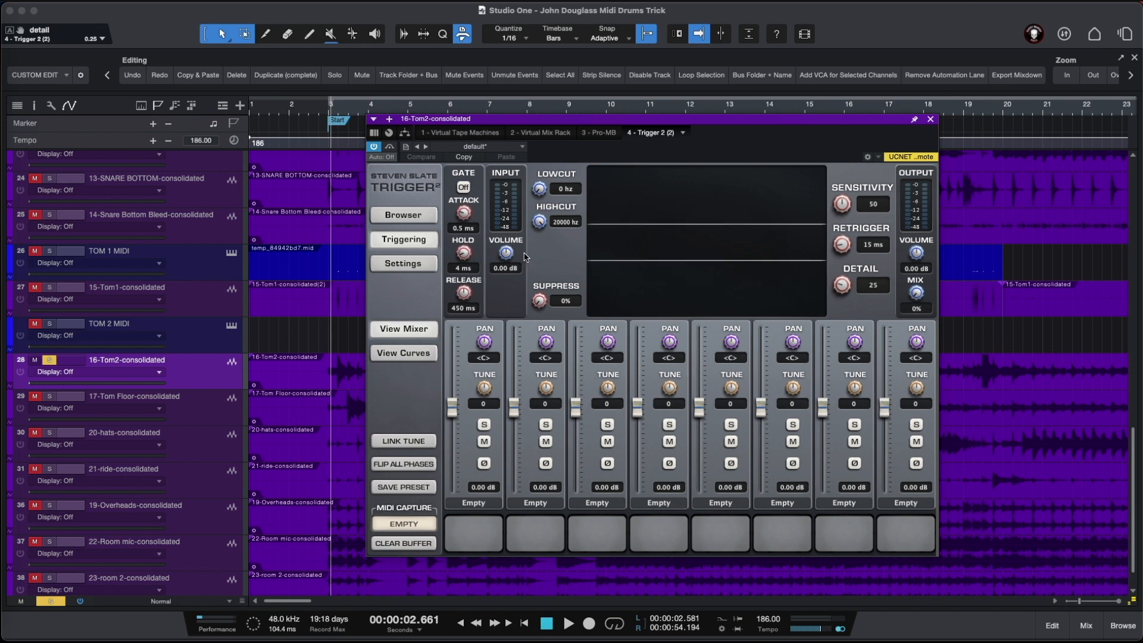
key(space)
drag(507, 253, 506, 260)
scroll(505, 259, down, 3)
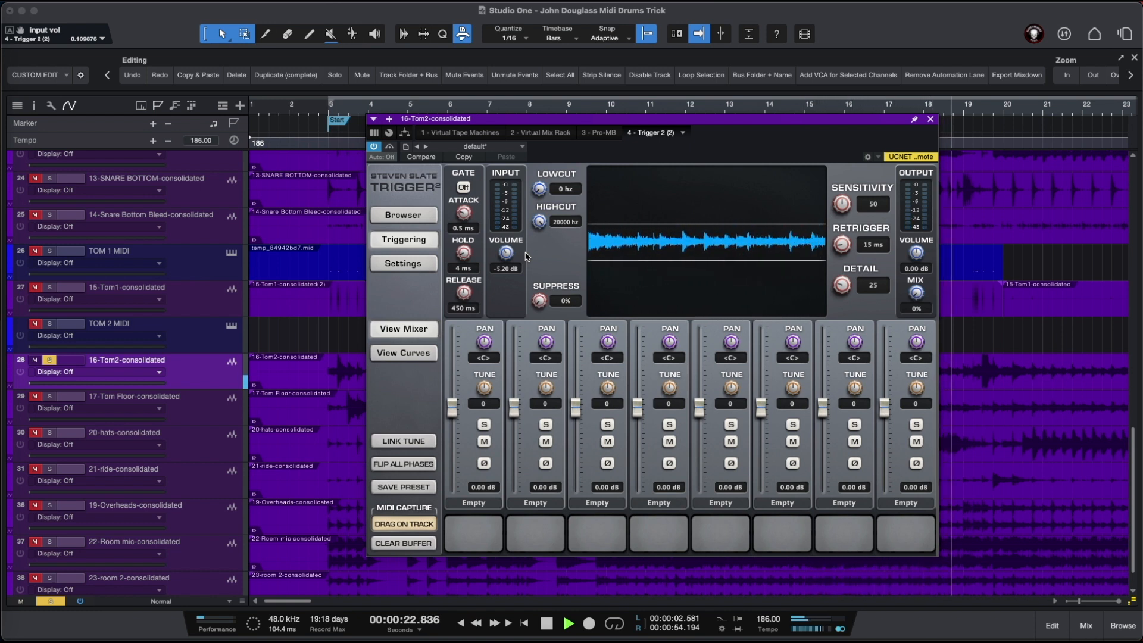
Stop playback and place Trigger 2's captured tom 2 MIDI on the TOM 2 MIDI track
key(space)
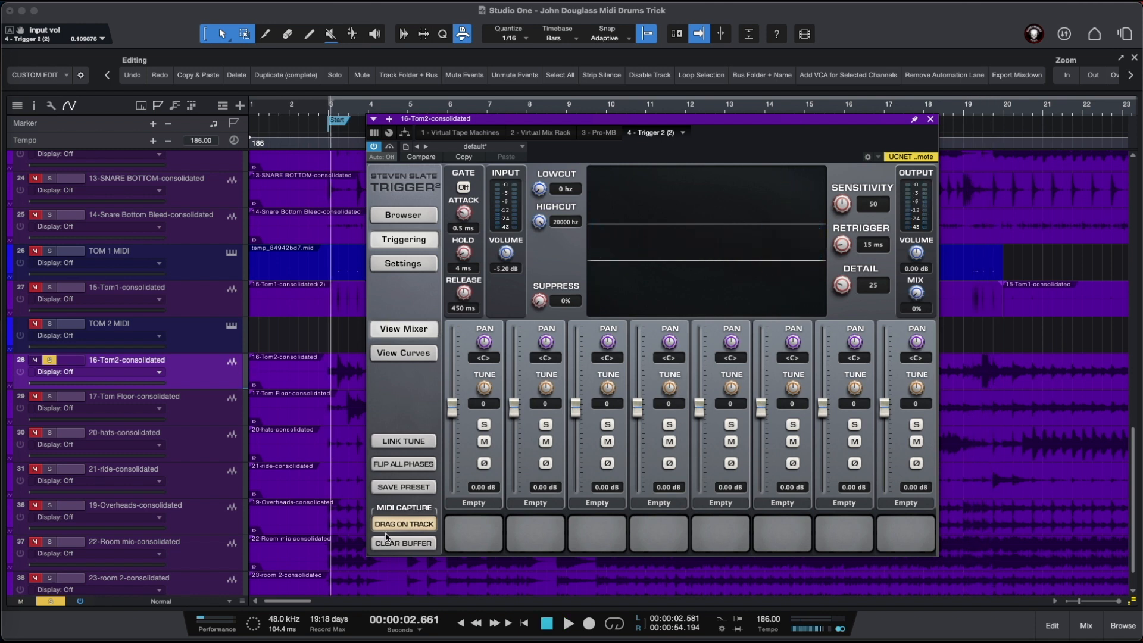
drag(409, 528, 310, 368)
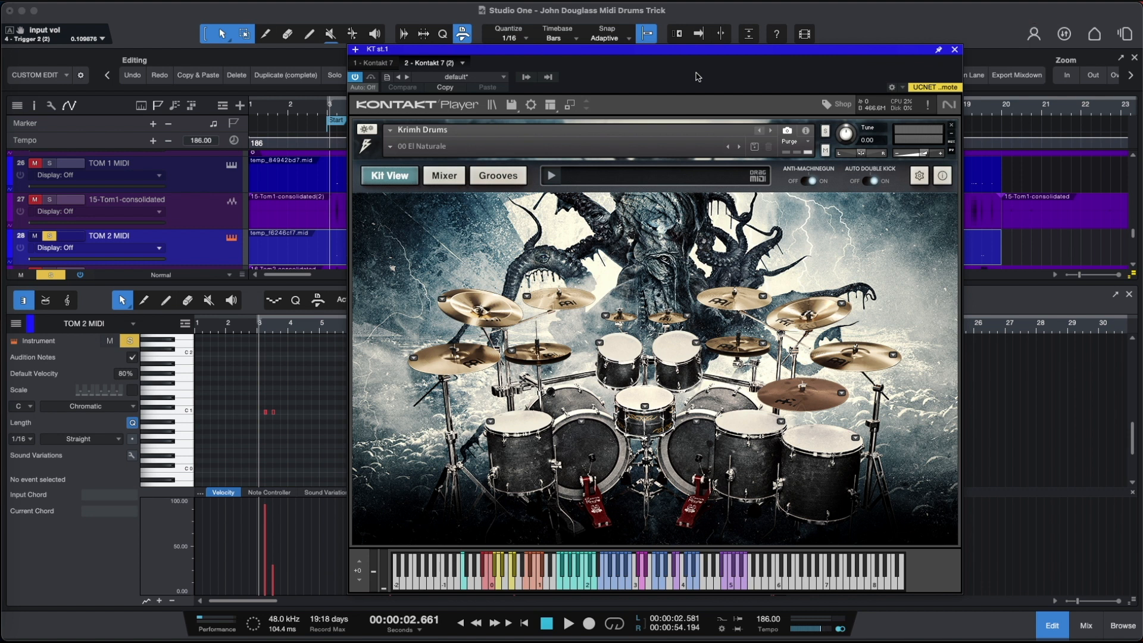
Check the Krimh kit's Tom 2 note mapping, move all TOM 2 MIDI notes to A#0, and play the part back
click(919, 175)
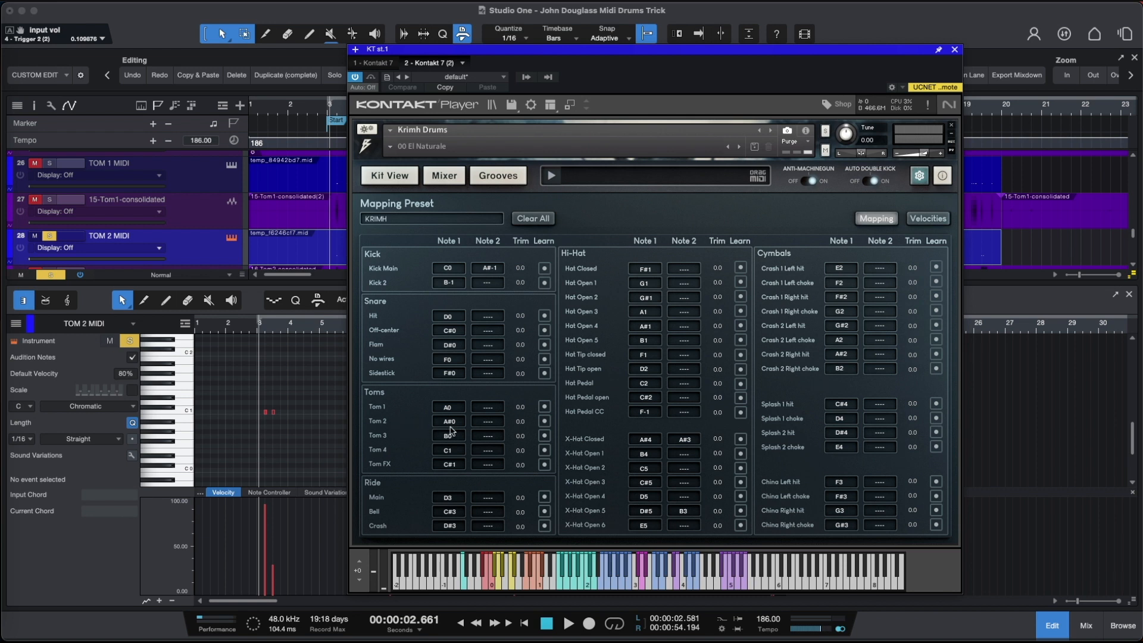
key(Escape)
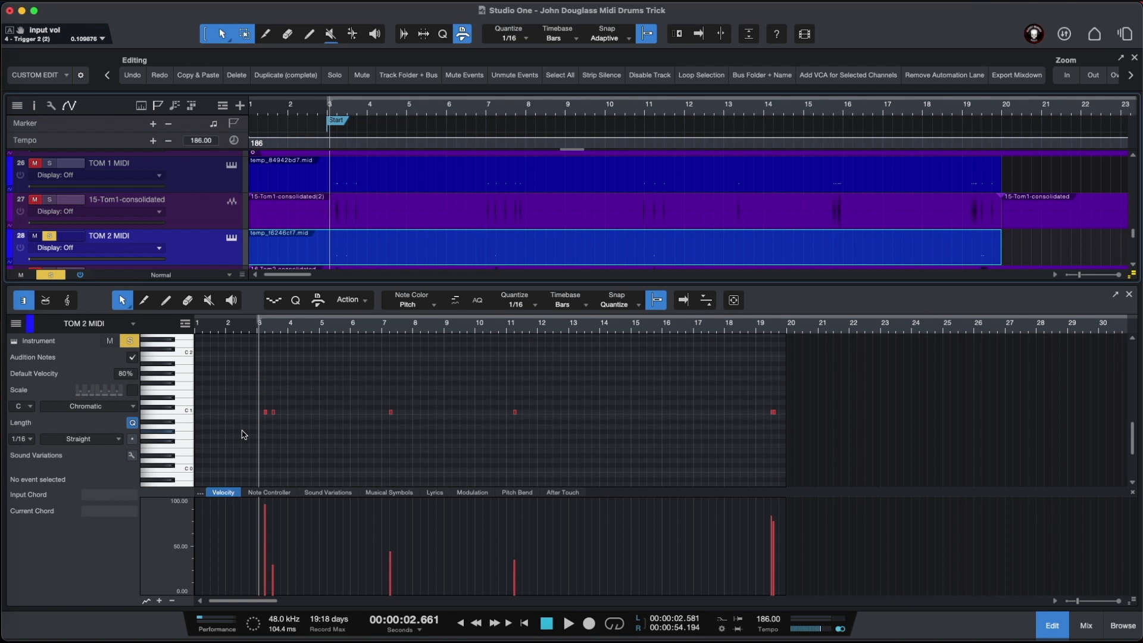
drag(239, 430, 471, 459)
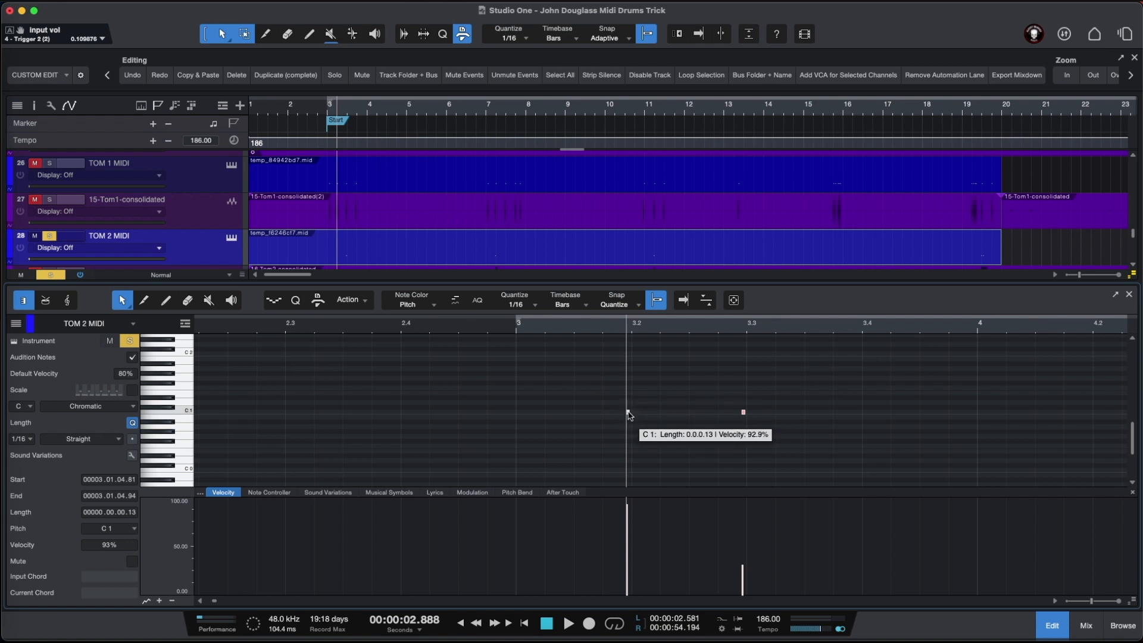
drag(629, 415, 630, 423)
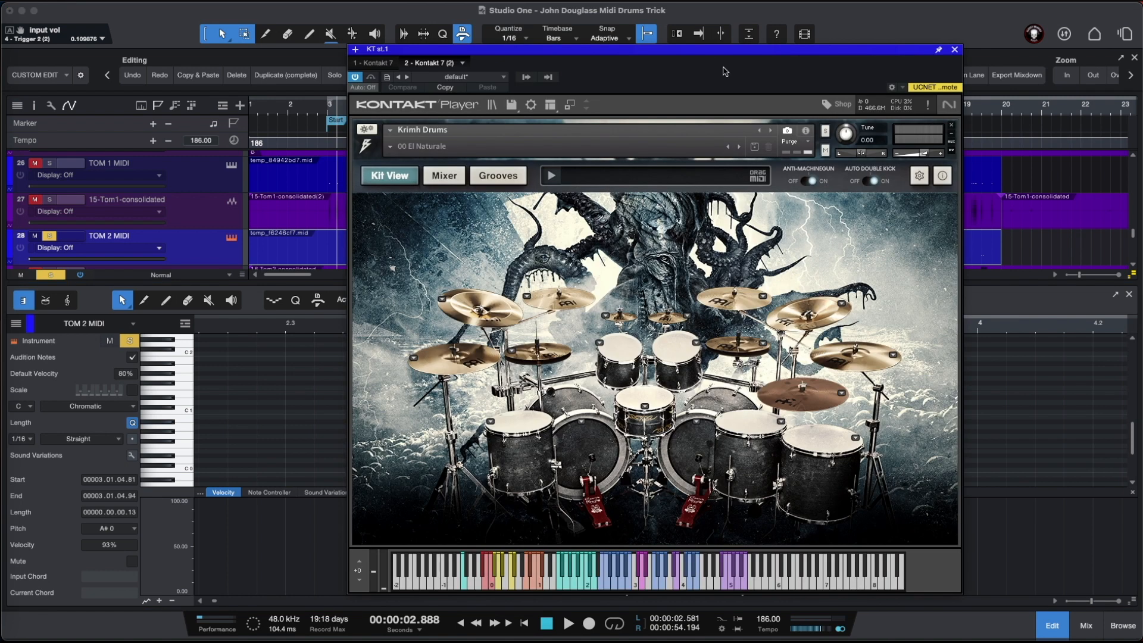
key(space)
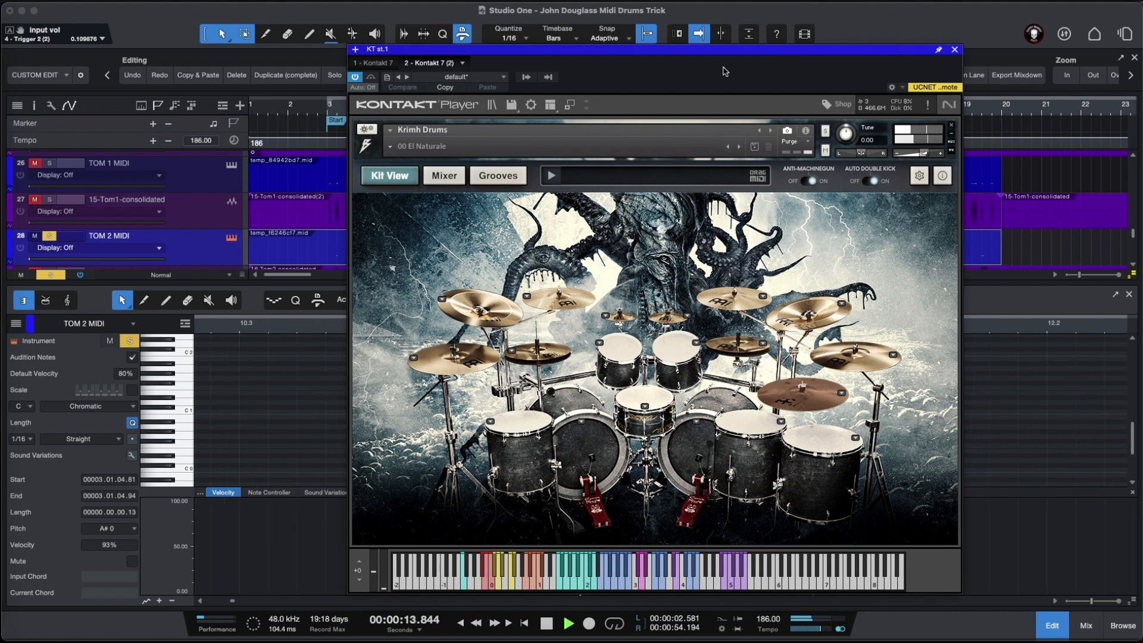
key(space)
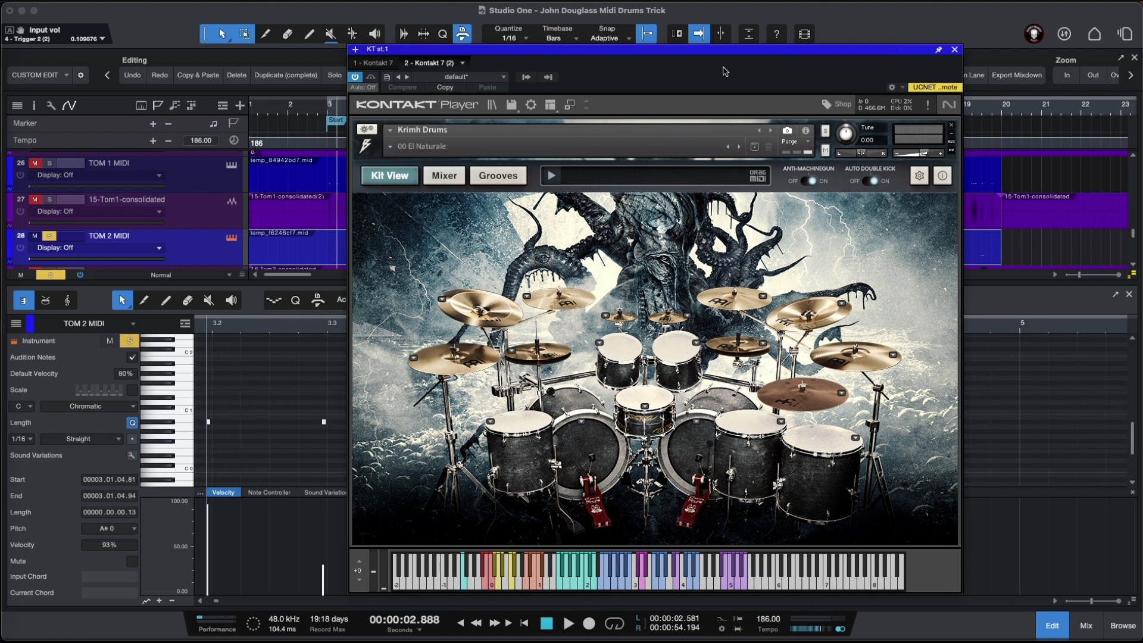
Add an instrument track named TOM 3 MIDI for the 17-Tom Floor-consolidated track
click(203, 378)
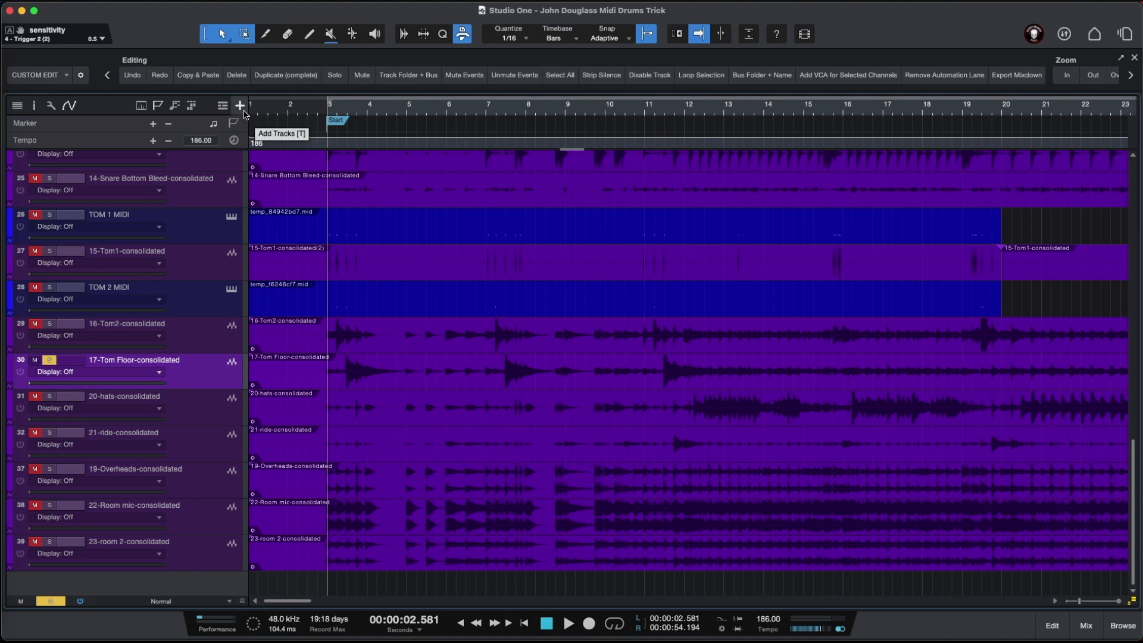
click(242, 108)
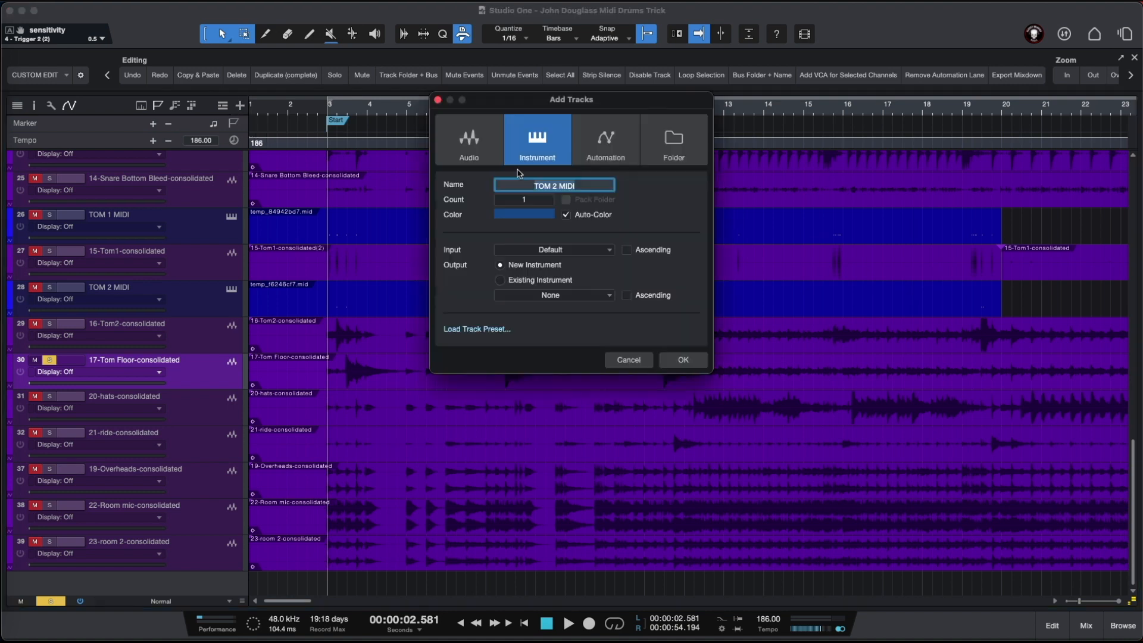
click(556, 186)
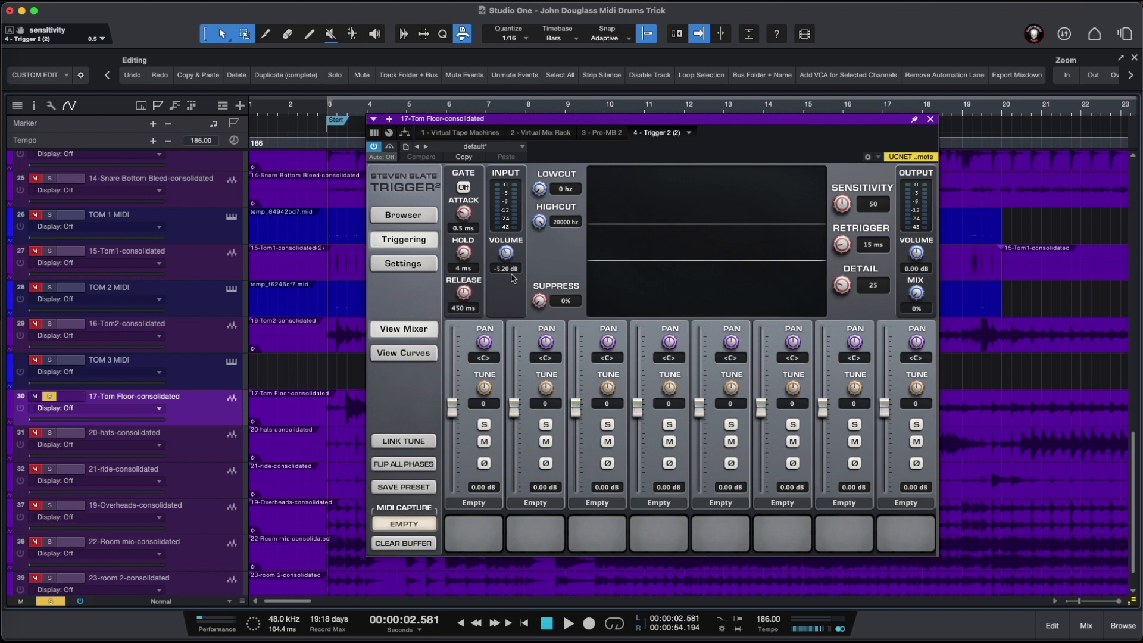
Play the floor tom through Trigger 2 to capture its MIDI, and place the captured MIDI on the TOM 3 MIDI track
key(space)
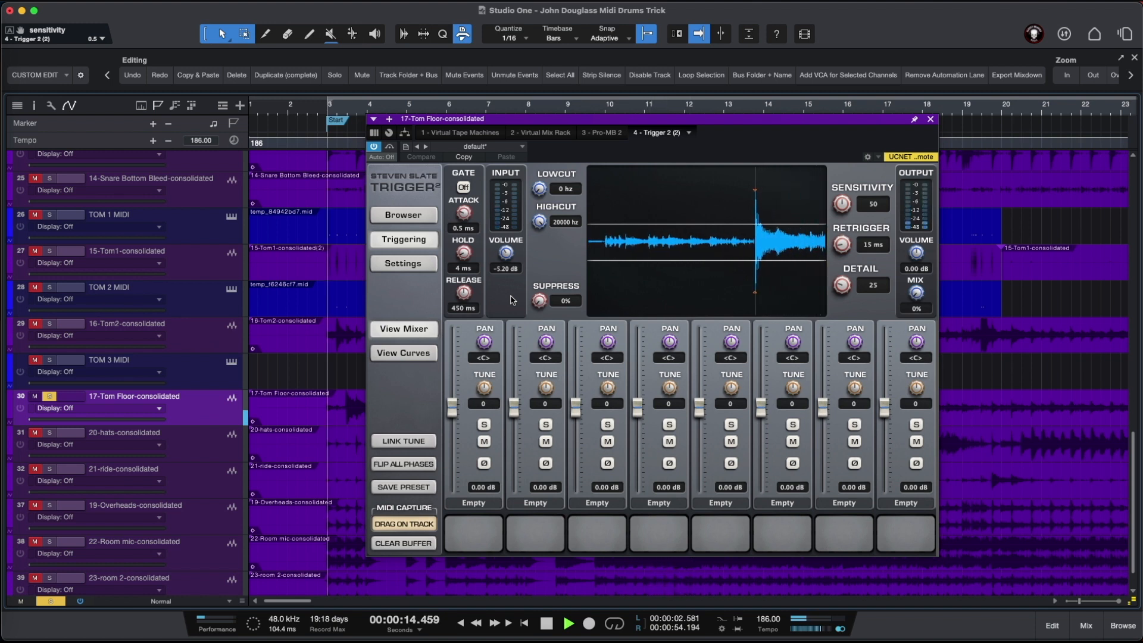
key(space)
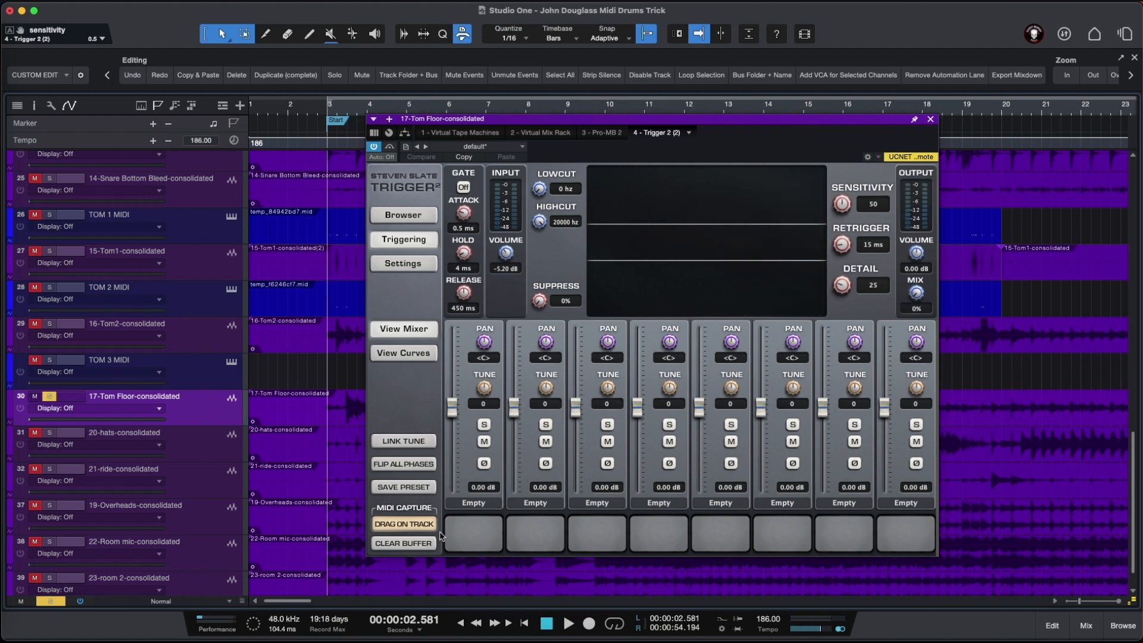
click(421, 528)
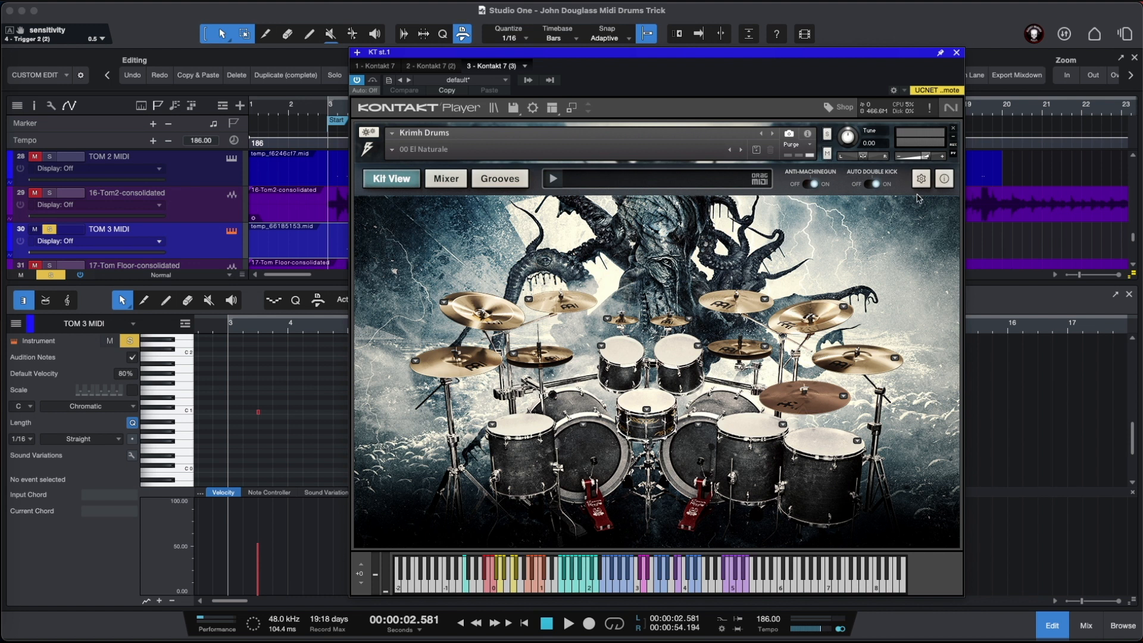
Check the kit's Tom 3 note mapping, move all TOM 3 MIDI notes to B0, and play the part through Krimh Drums
click(921, 180)
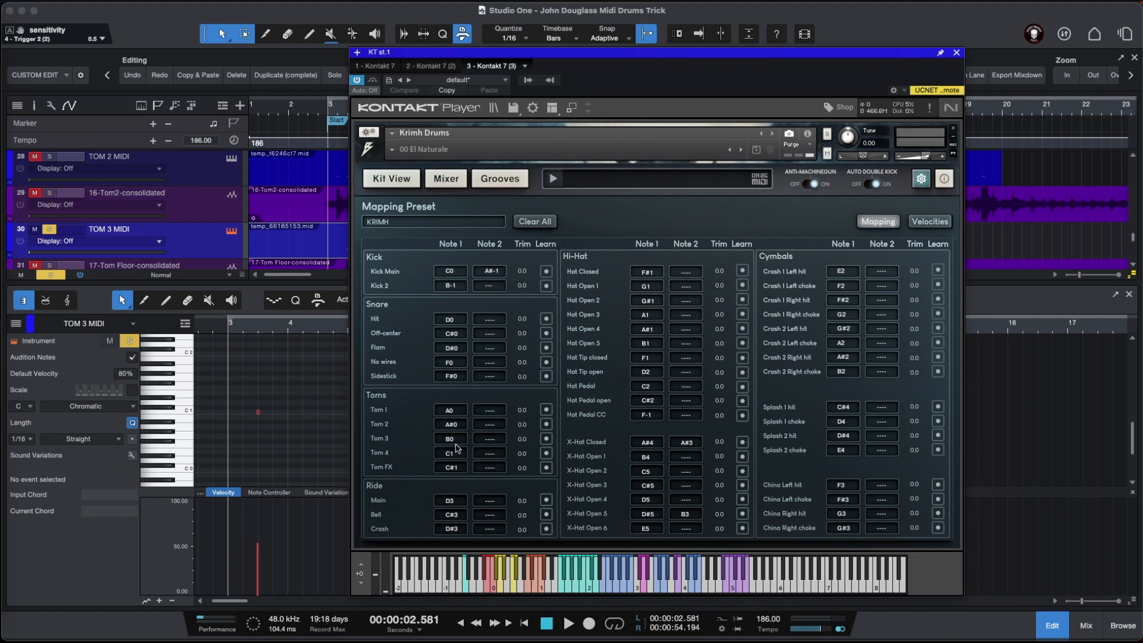
key(Escape)
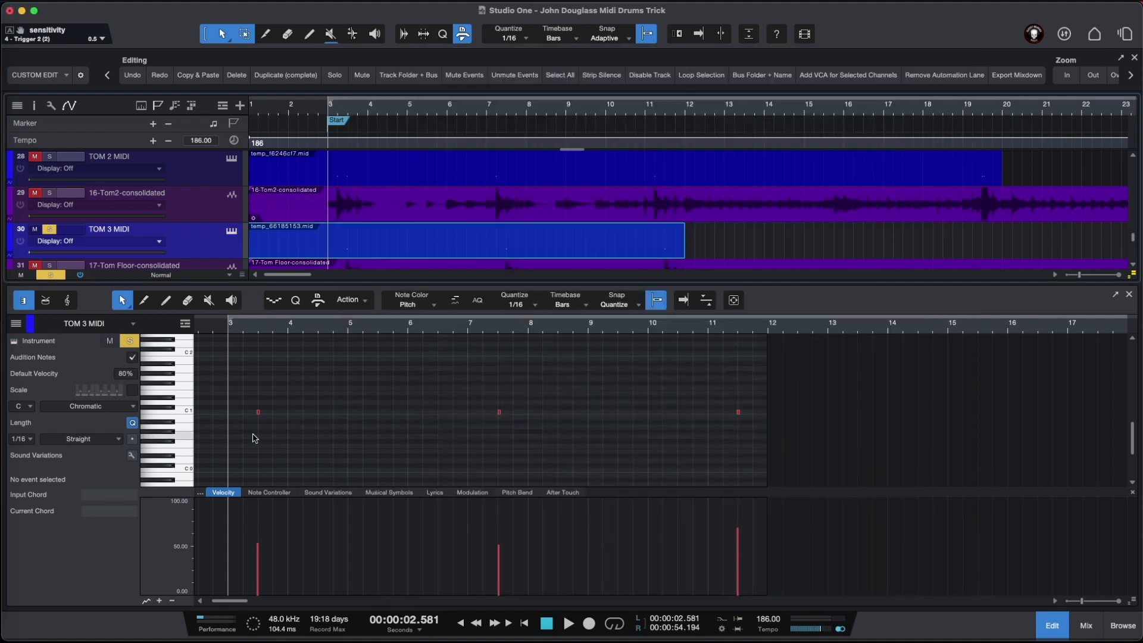
drag(250, 438, 774, 390)
key(l)
key(e)
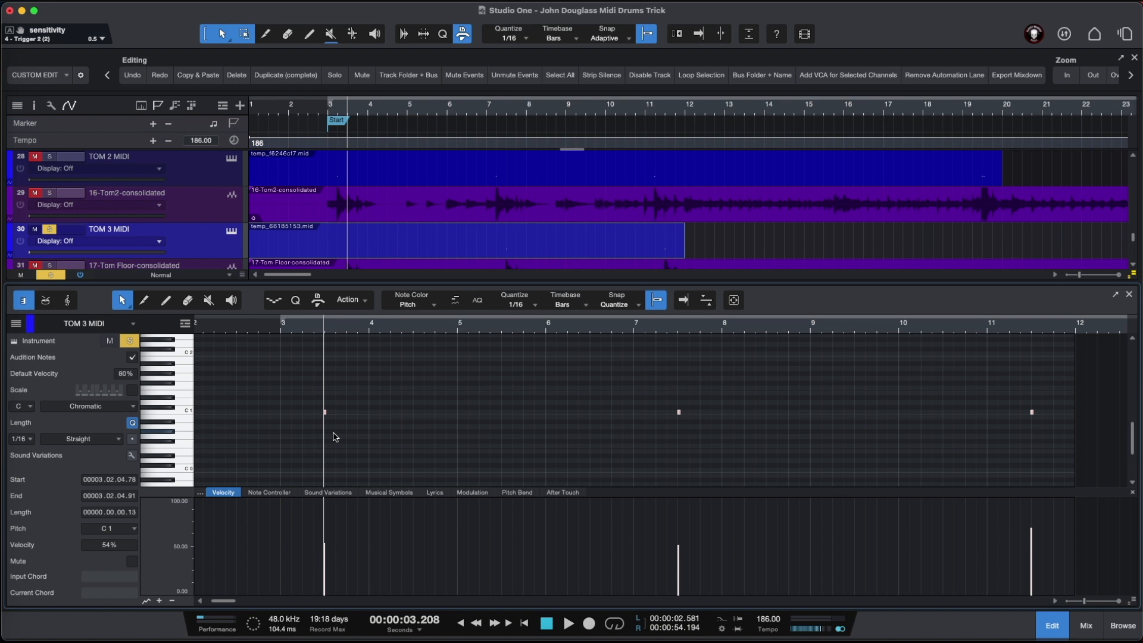
mouse_move(325, 411)
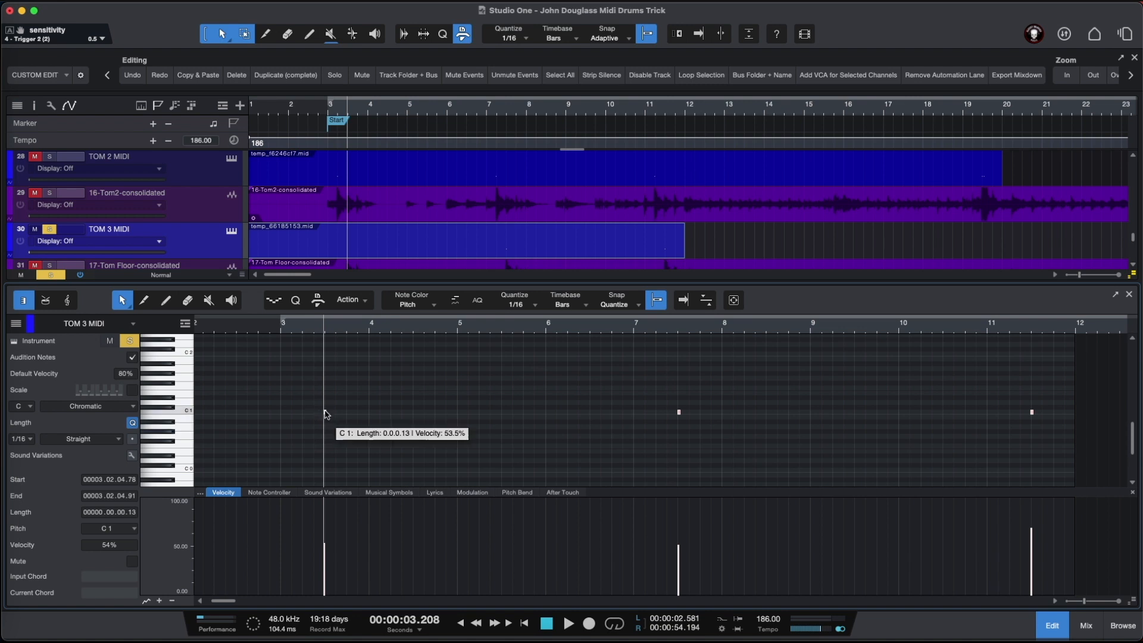
drag(325, 415, 325, 417)
click(232, 231)
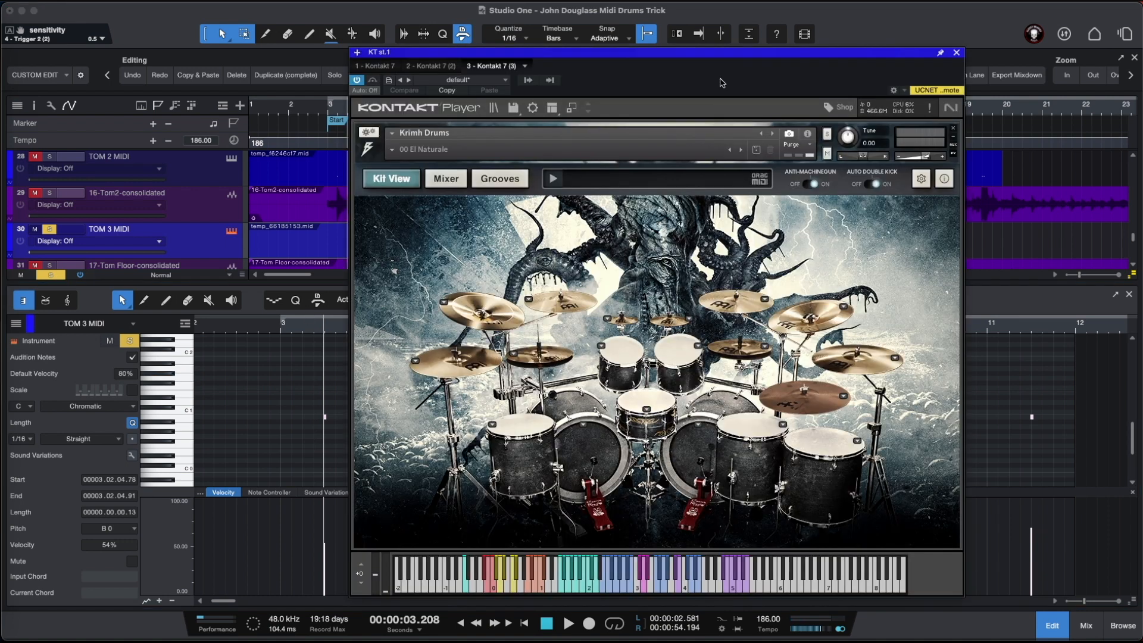
key(space)
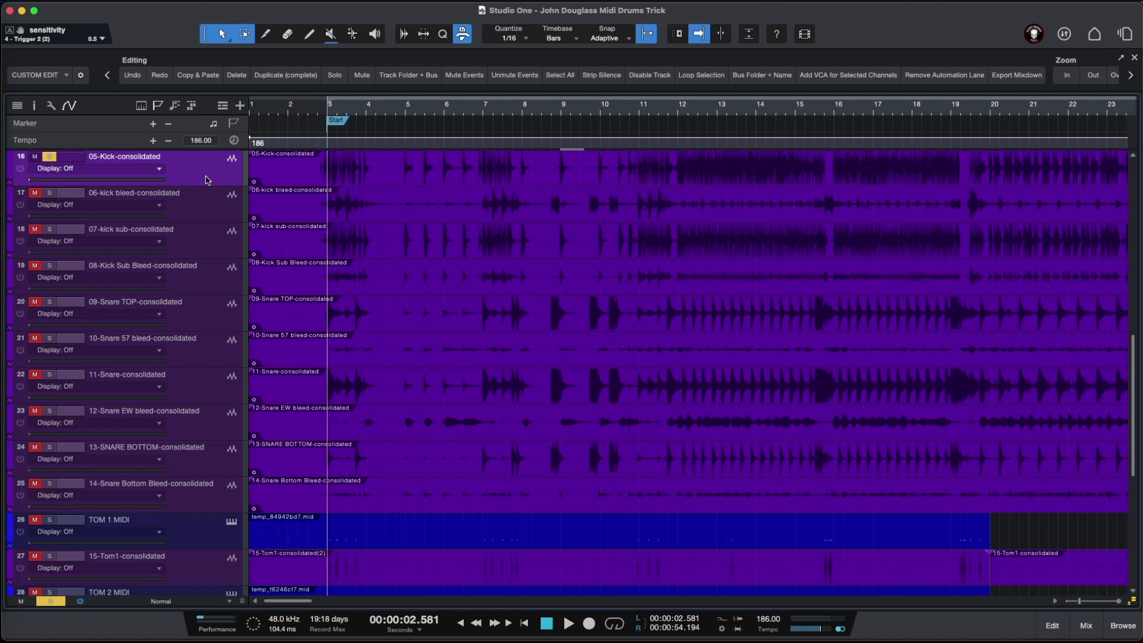
Add a KICK MIDI instrument track and lower Trigger 2's input volume on 05-Kick-consolidated to about -4.97 dB during playback
click(240, 106)
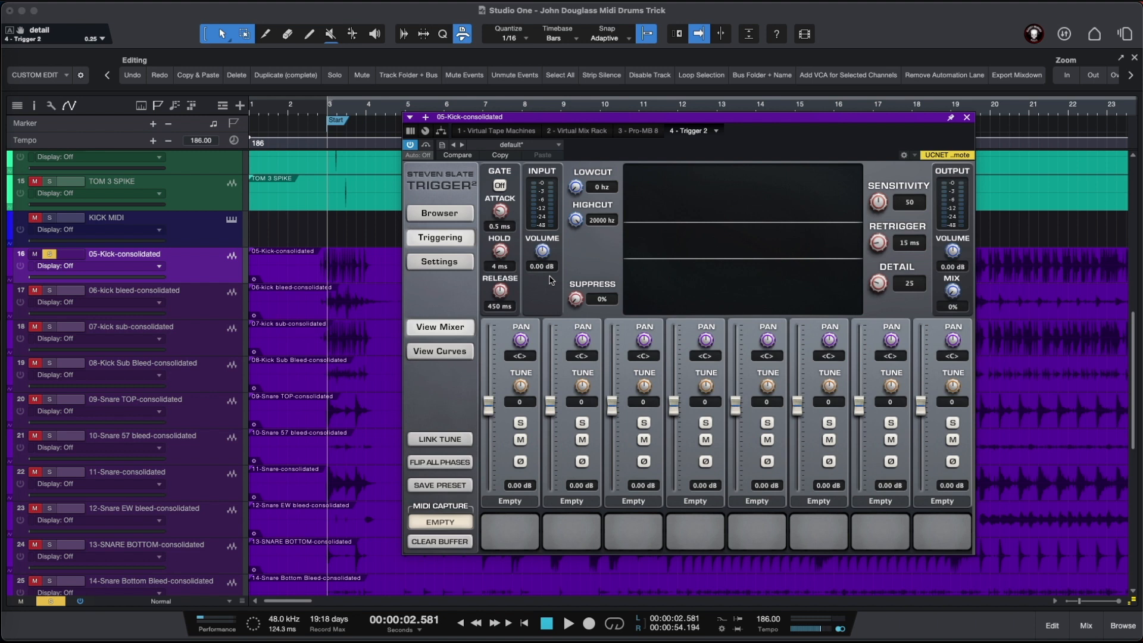
key(space)
drag(542, 251, 539, 255)
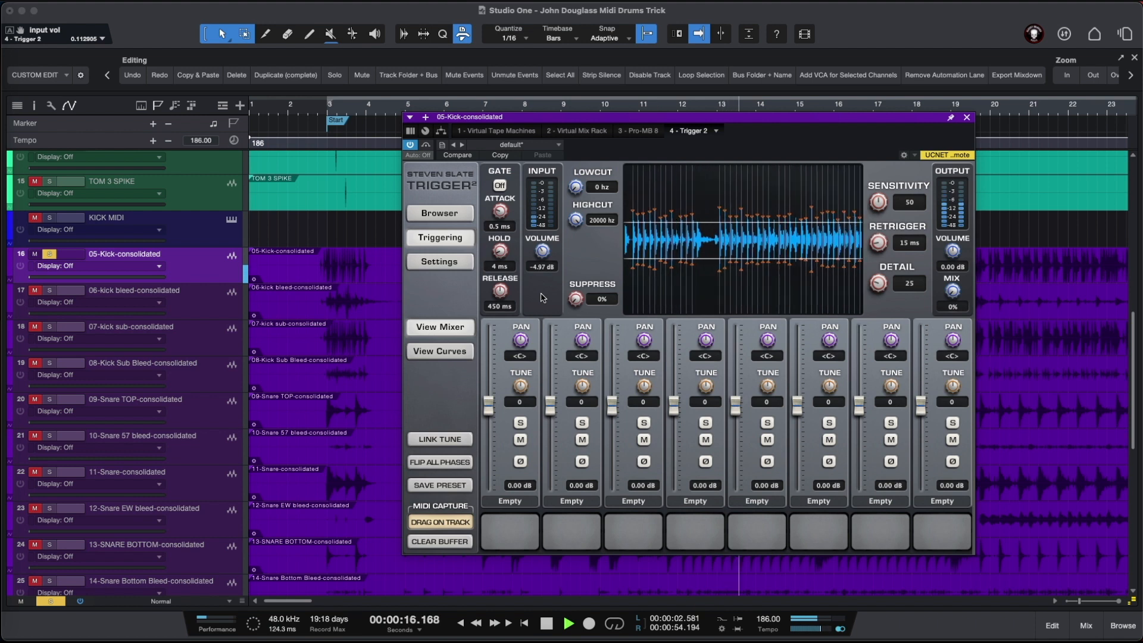
Stop playback, place the captured kick MIDI on the KICK MIDI track, and show the part in the note editor
key(space)
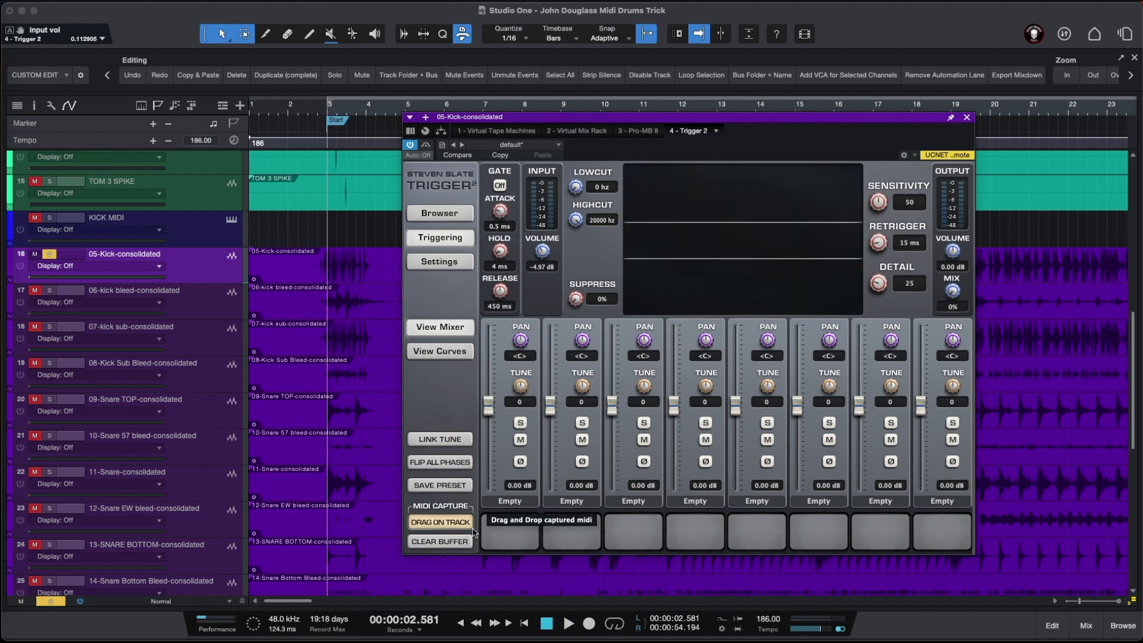
drag(474, 532, 665, 227)
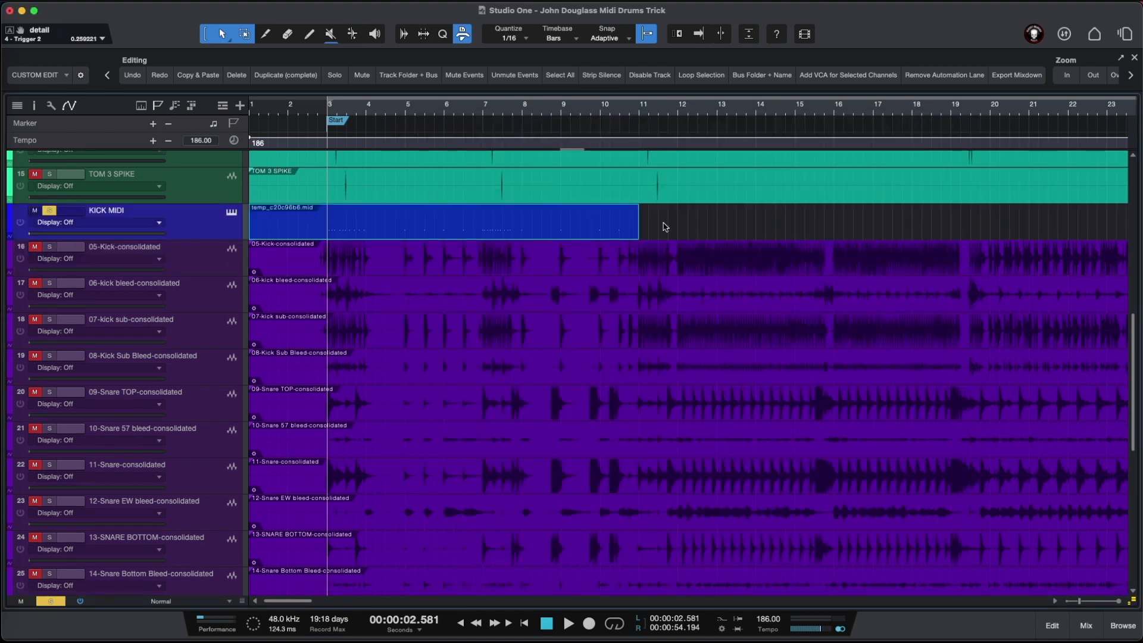
click(1052, 626)
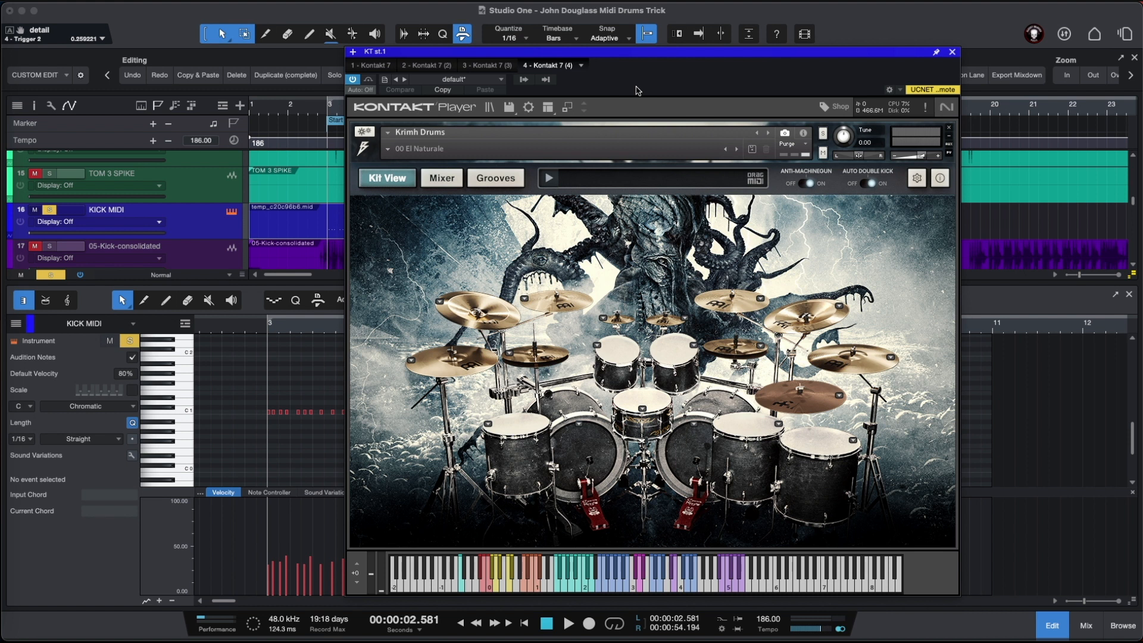
Check the kit's main kick note mapping, move all KICK MIDI notes to C0, and play the part through Krimh Drums
click(918, 177)
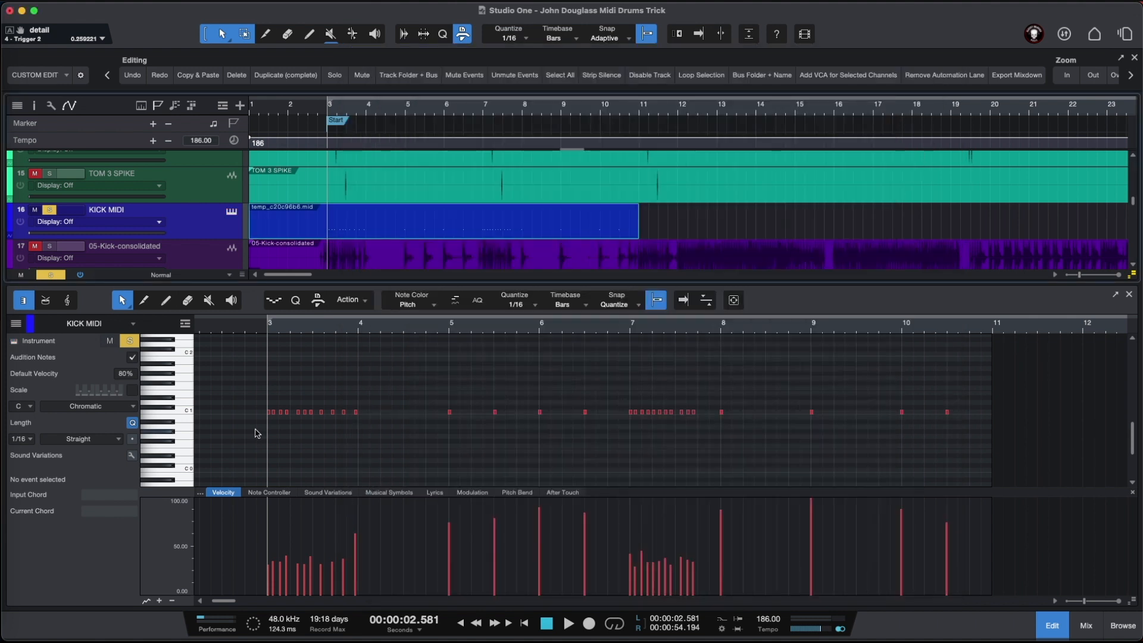
drag(256, 430, 256, 430)
drag(256, 429, 584, 464)
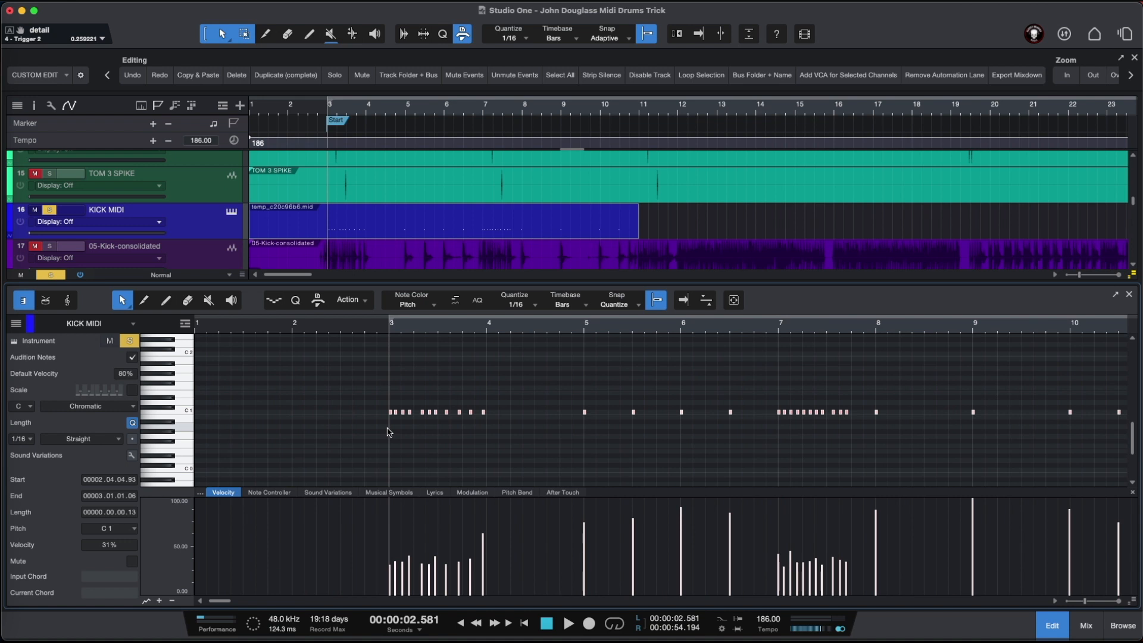
drag(391, 412, 391, 472)
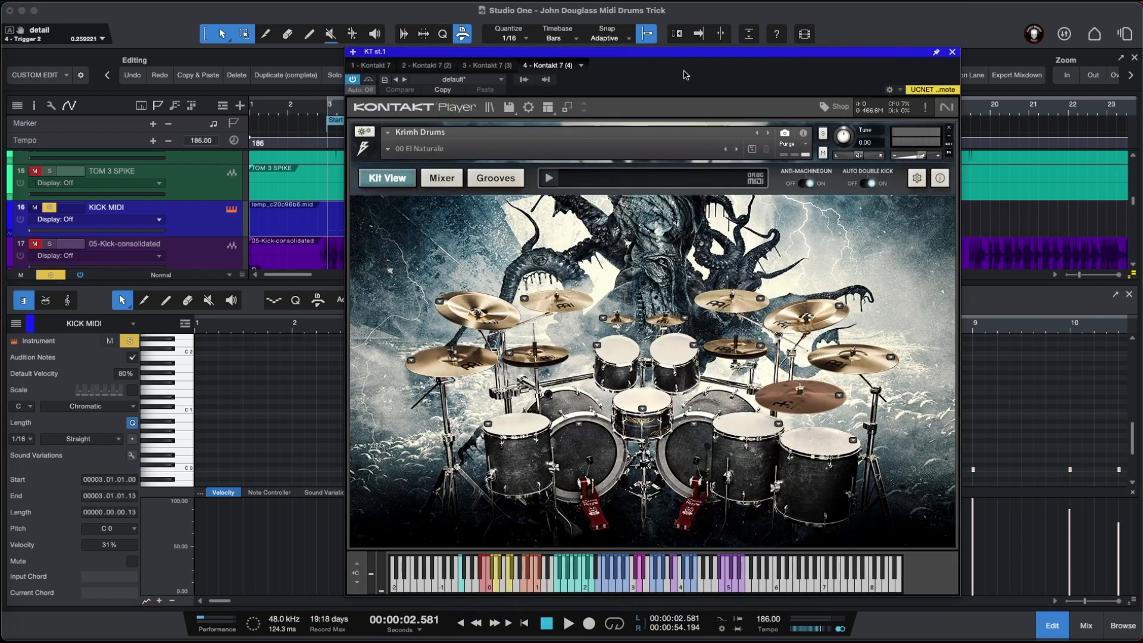
key(space)
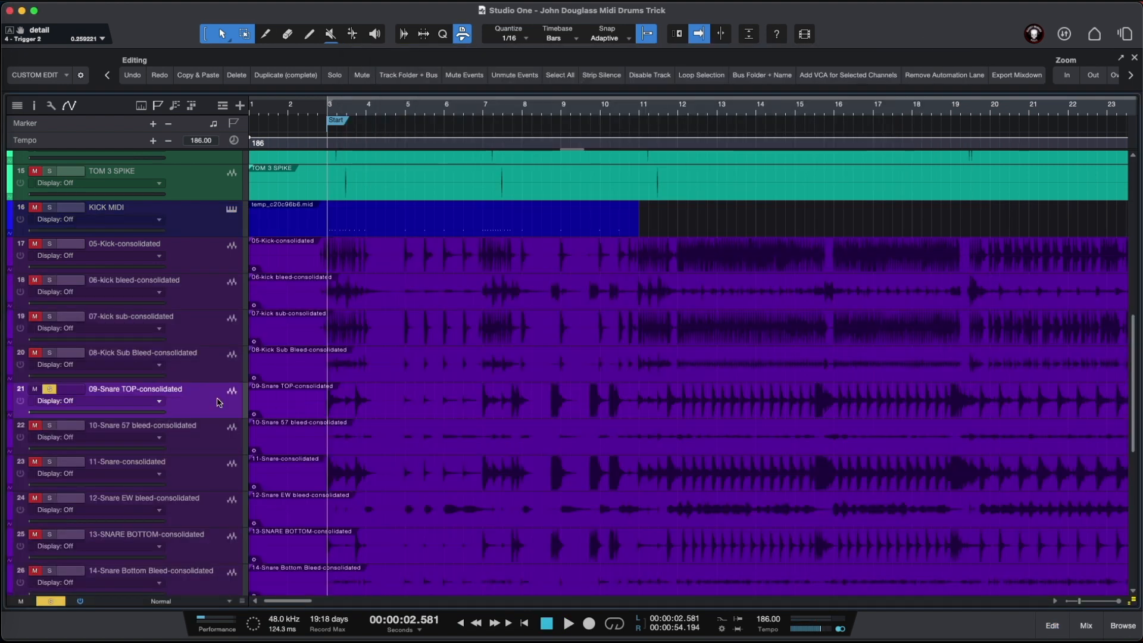
Add an instrument track named SNARE MIDI for the 09-Snare TOP-consolidated track
click(240, 106)
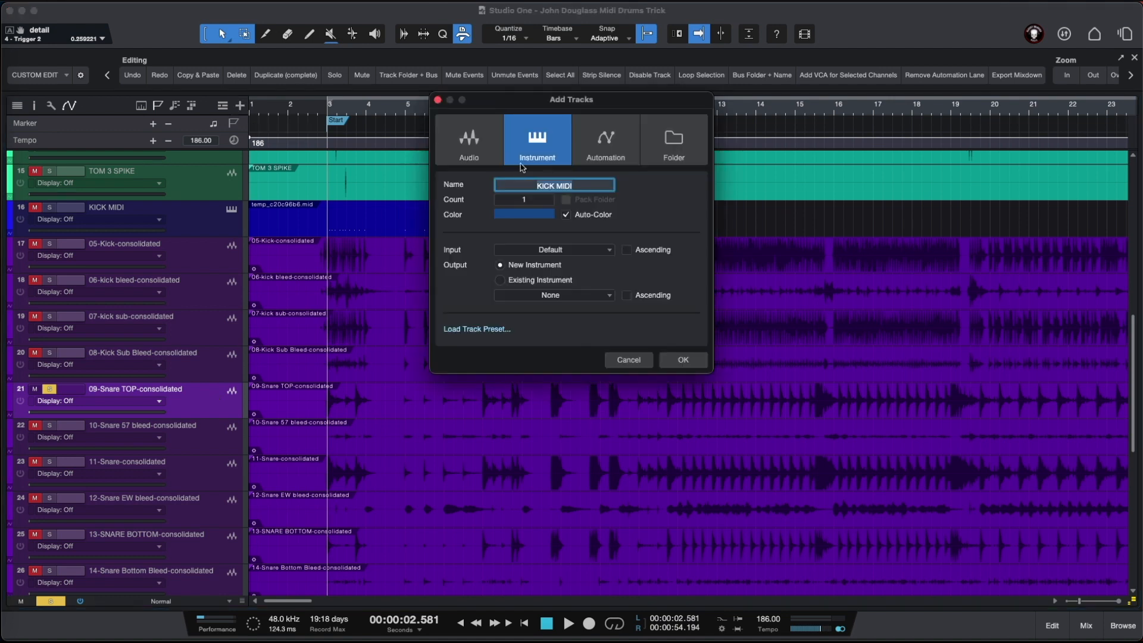
click(554, 186)
drag(551, 186, 514, 185)
text(SNARE)
key(Return)
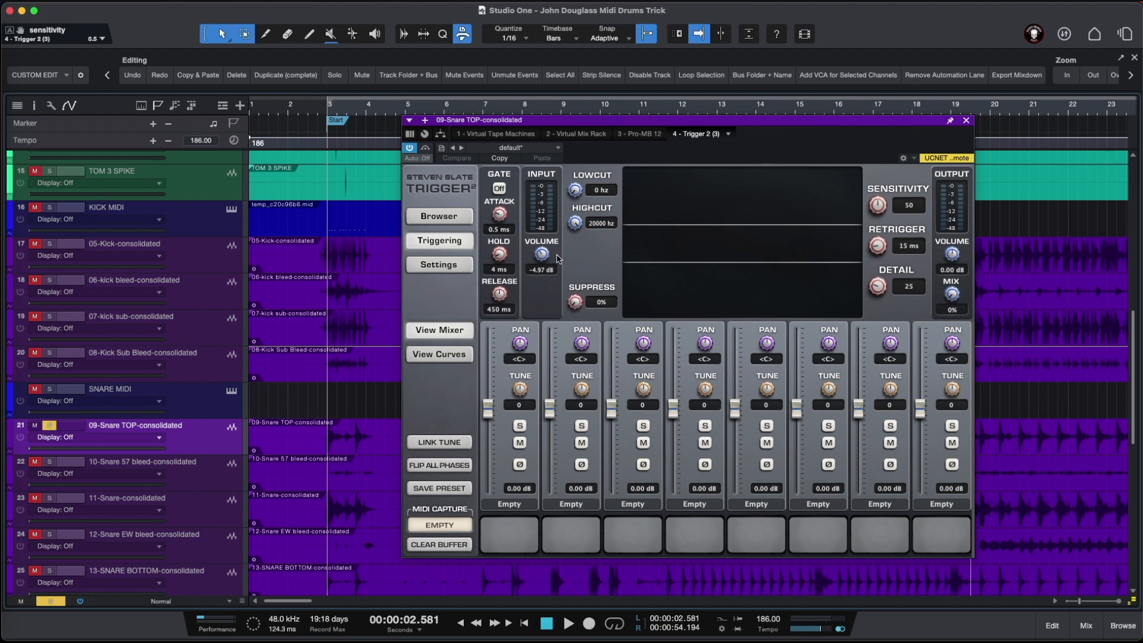
Lower Trigger 2's input volume on the top snare to about -6.09 dB during playback, and place the captured MIDI on SNARE MIDI
key(space)
drag(551, 254, 552, 256)
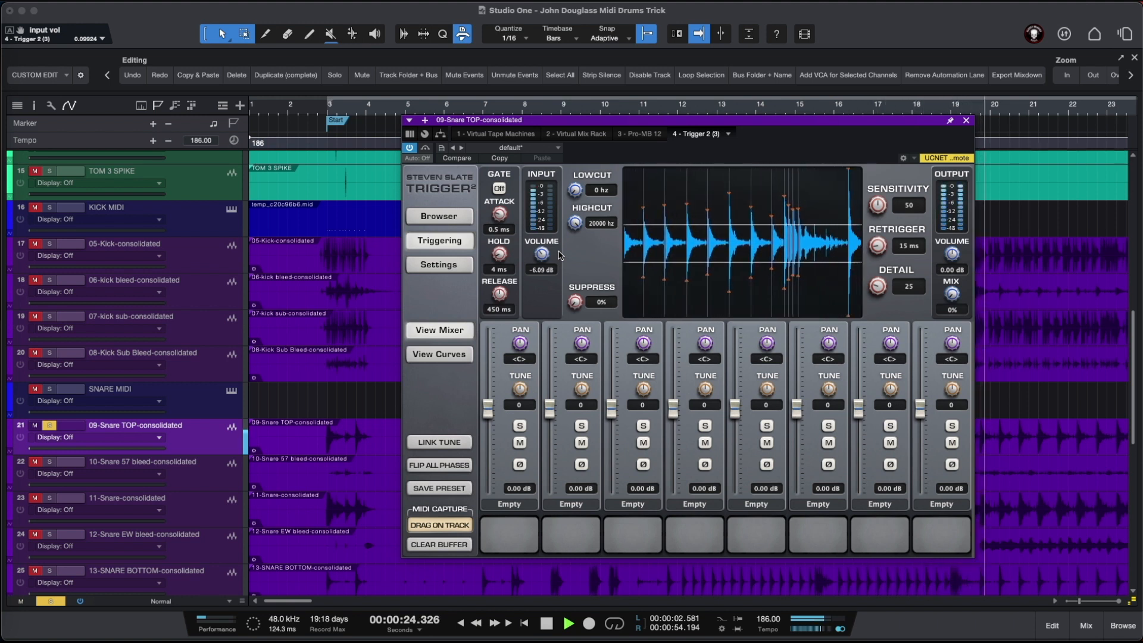
key(space)
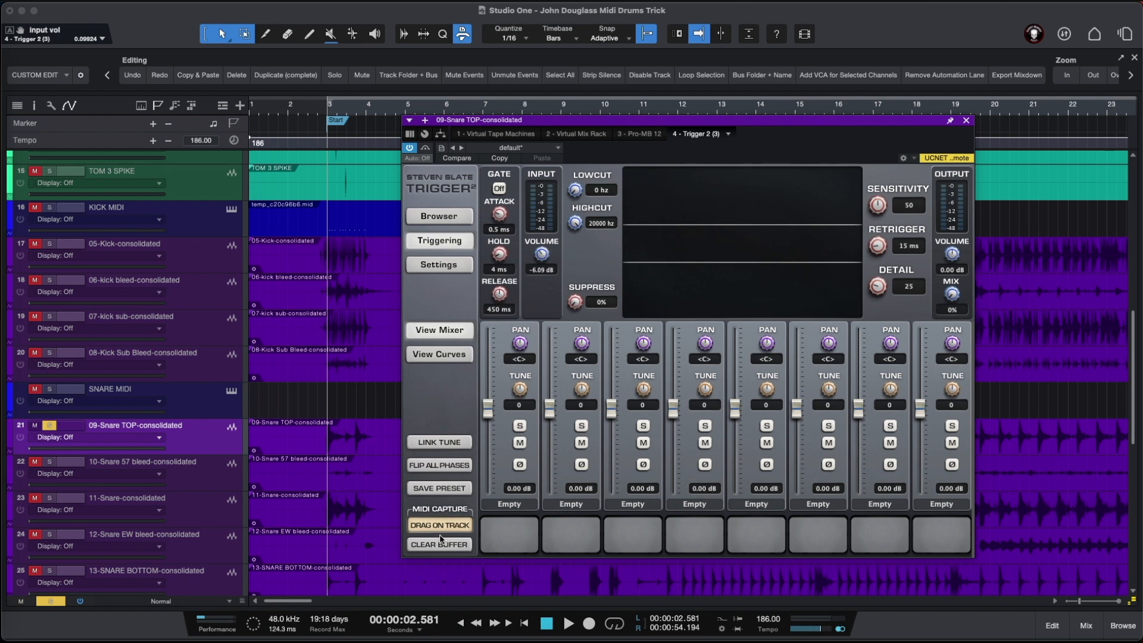
drag(441, 539, 390, 401)
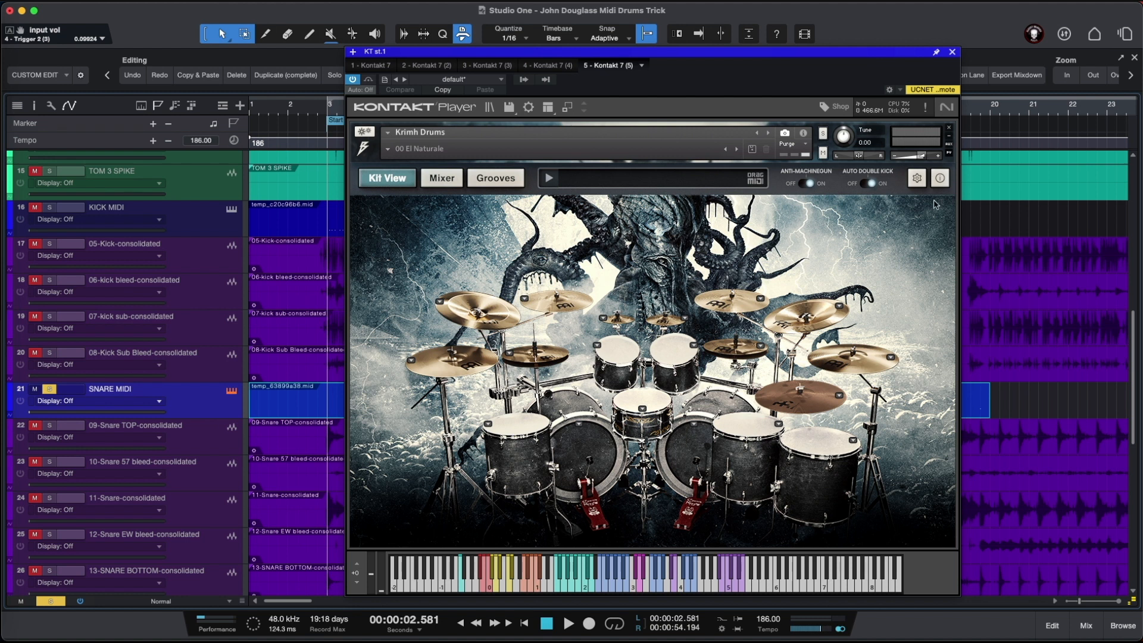
Check the kit's snare hit note mapping and move all SNARE MIDI notes to D0
click(917, 178)
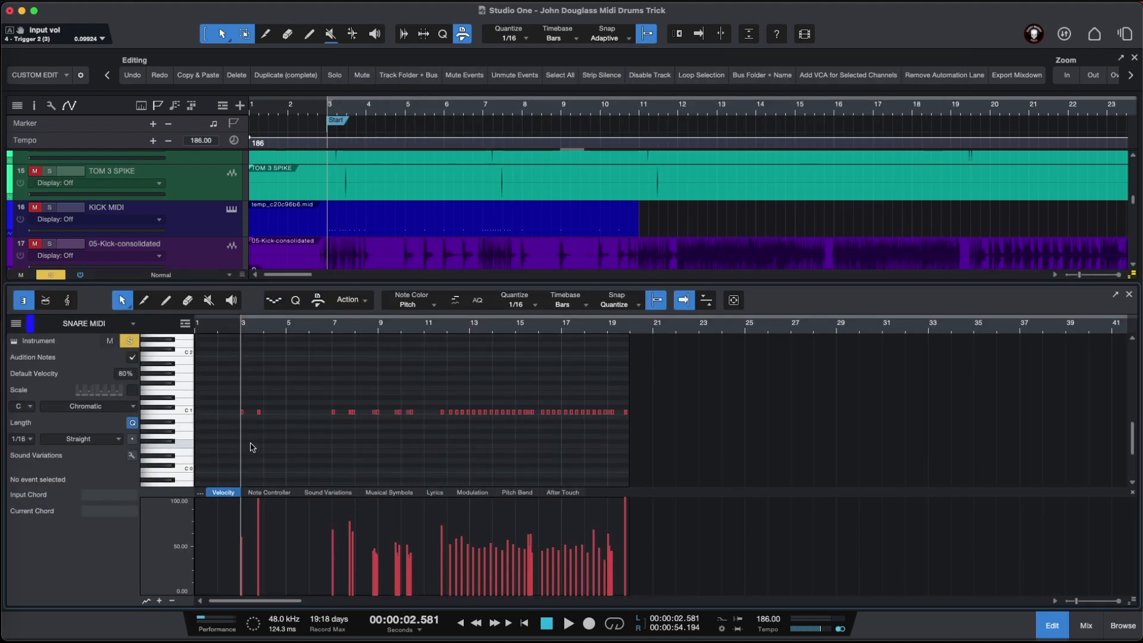
drag(228, 431, 644, 407)
drag(242, 325, 480, 429)
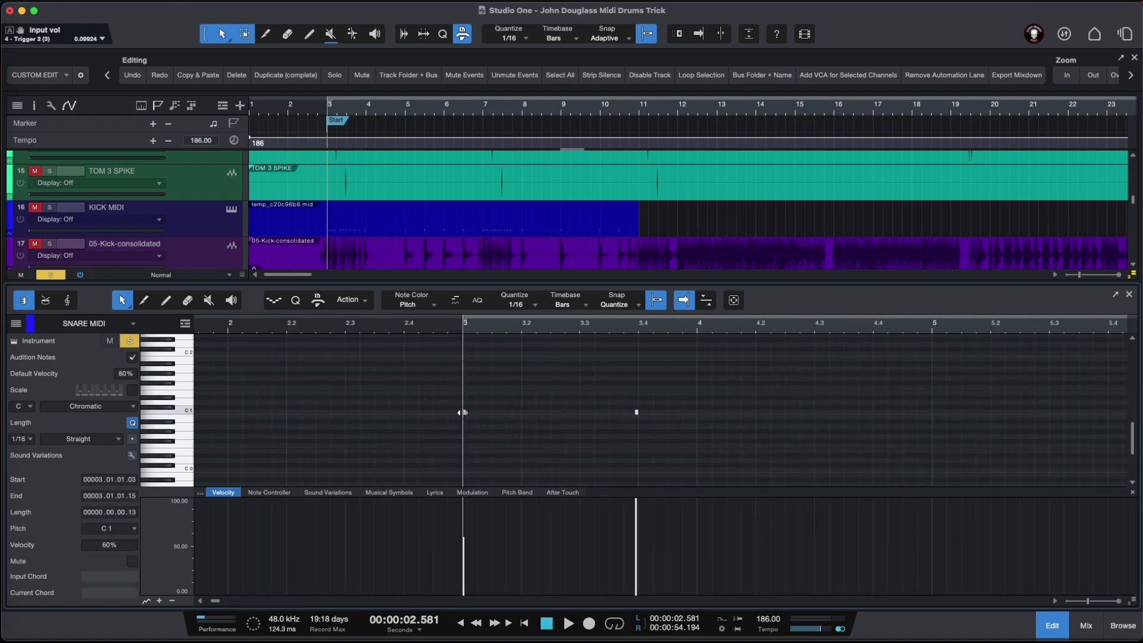
drag(465, 415, 465, 463)
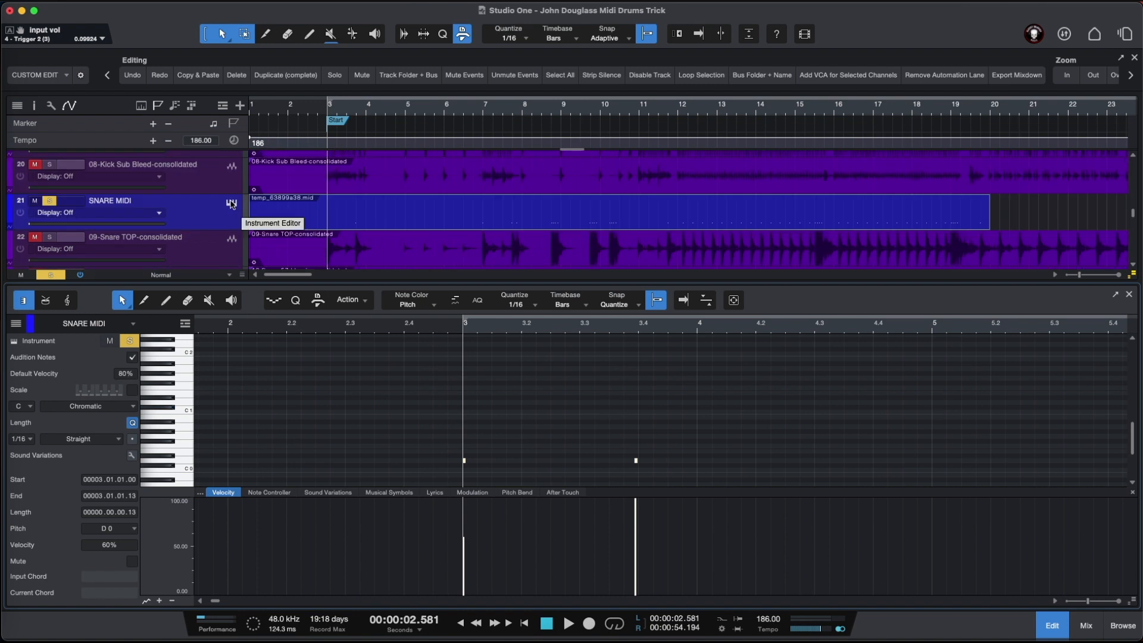
Play the SNARE MIDI part through Krimh Drums and close the top snare's Trigger 2 window
click(232, 204)
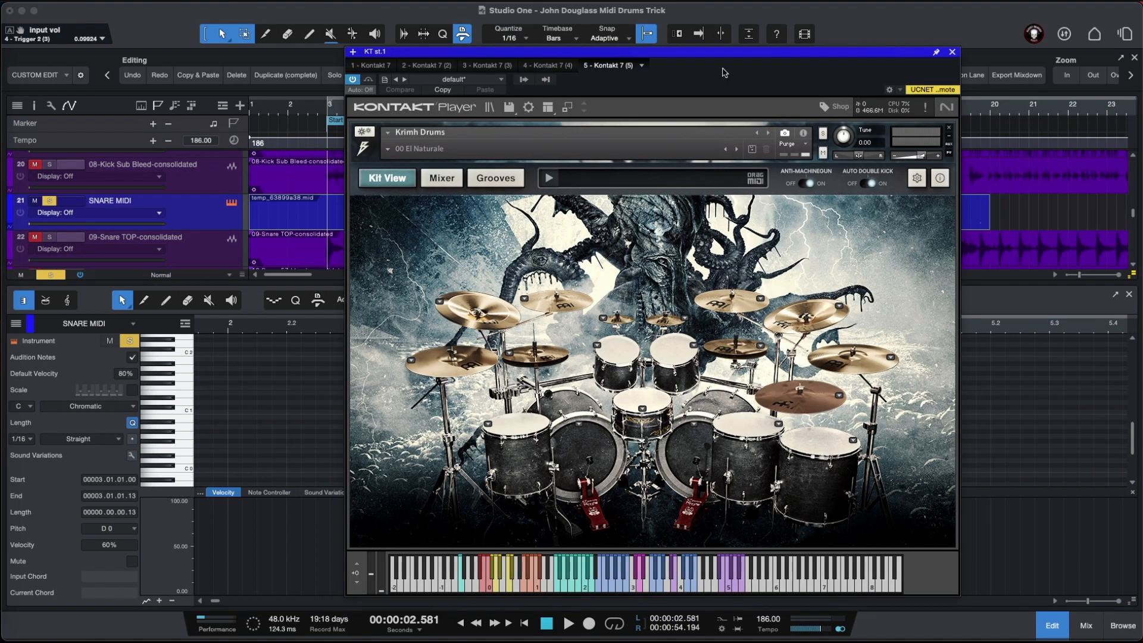
key(f)
key(space)
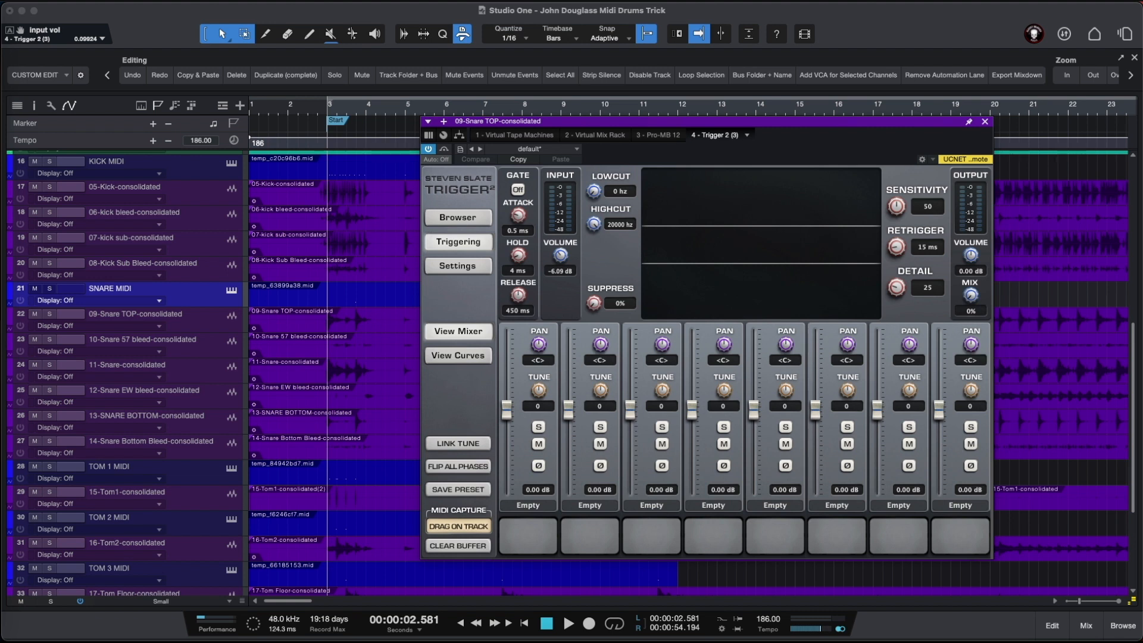
click(985, 121)
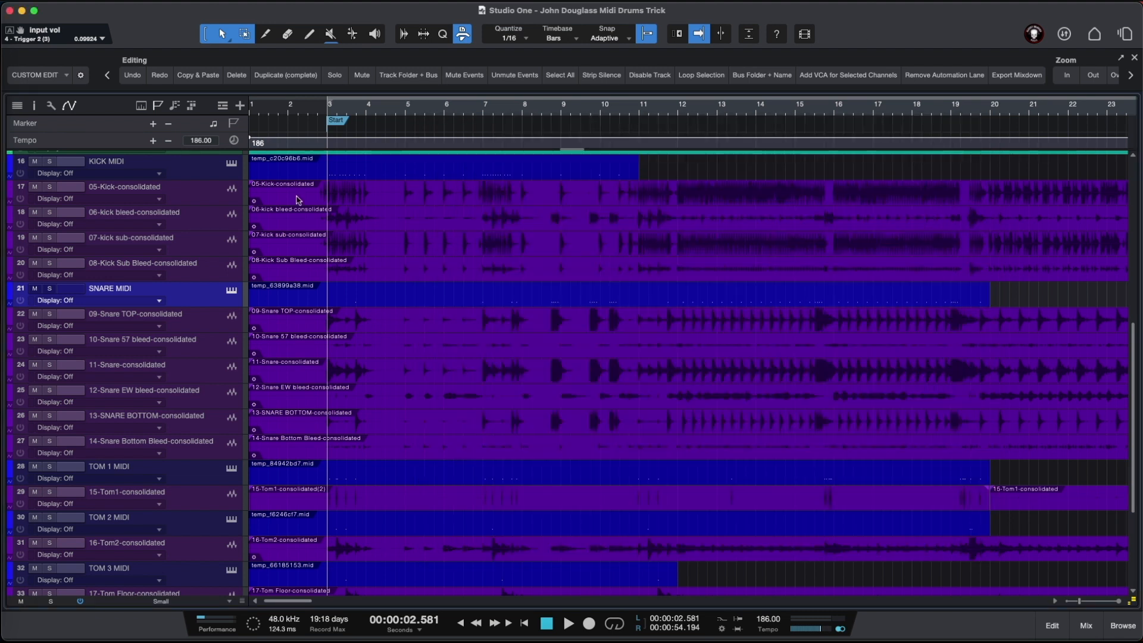
Gather the KICK, SNARE, TOM 1, TOM 2 and TOM 3 MIDI tracks together directly below TOM 3 SPIKE
click(210, 173)
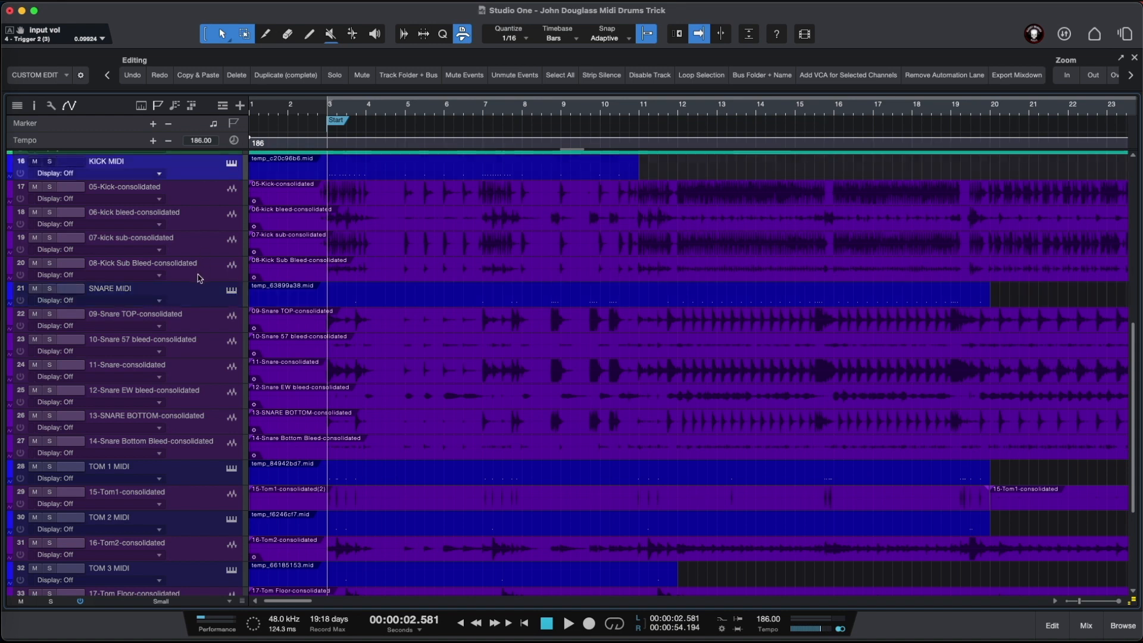
super+click(197, 301)
super+click(208, 475)
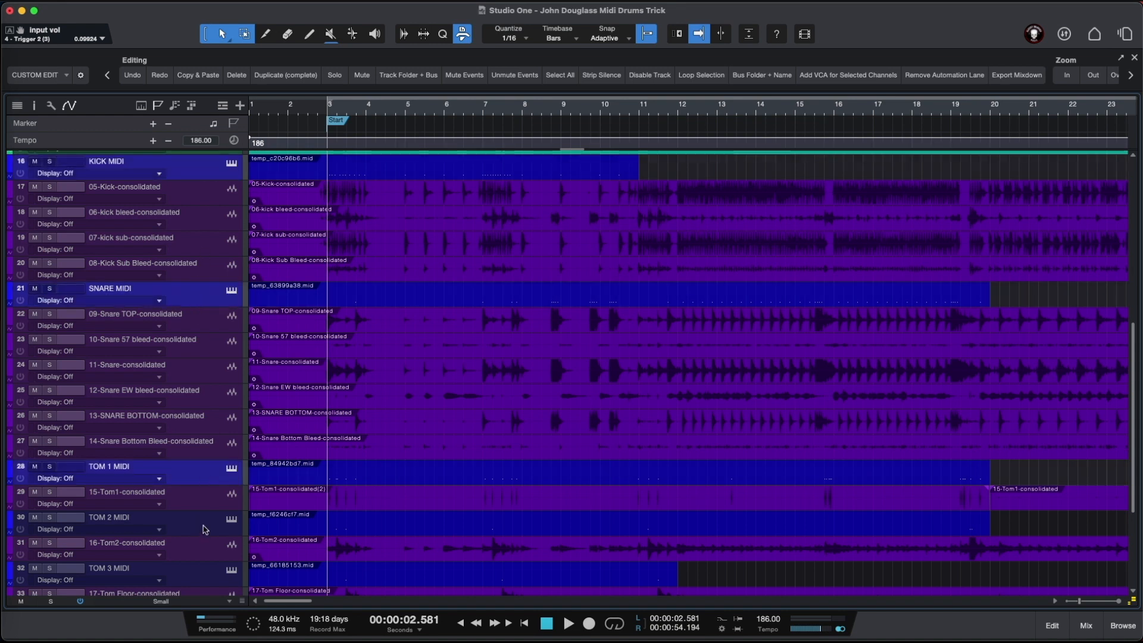
super+click(206, 530)
super+click(205, 575)
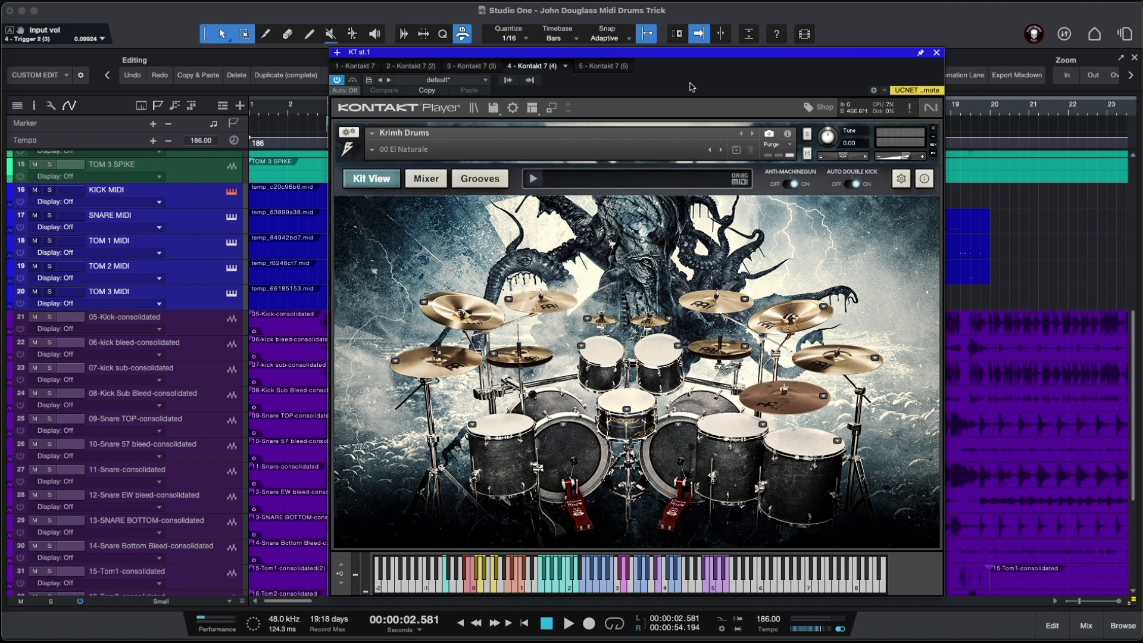
key(super+w)
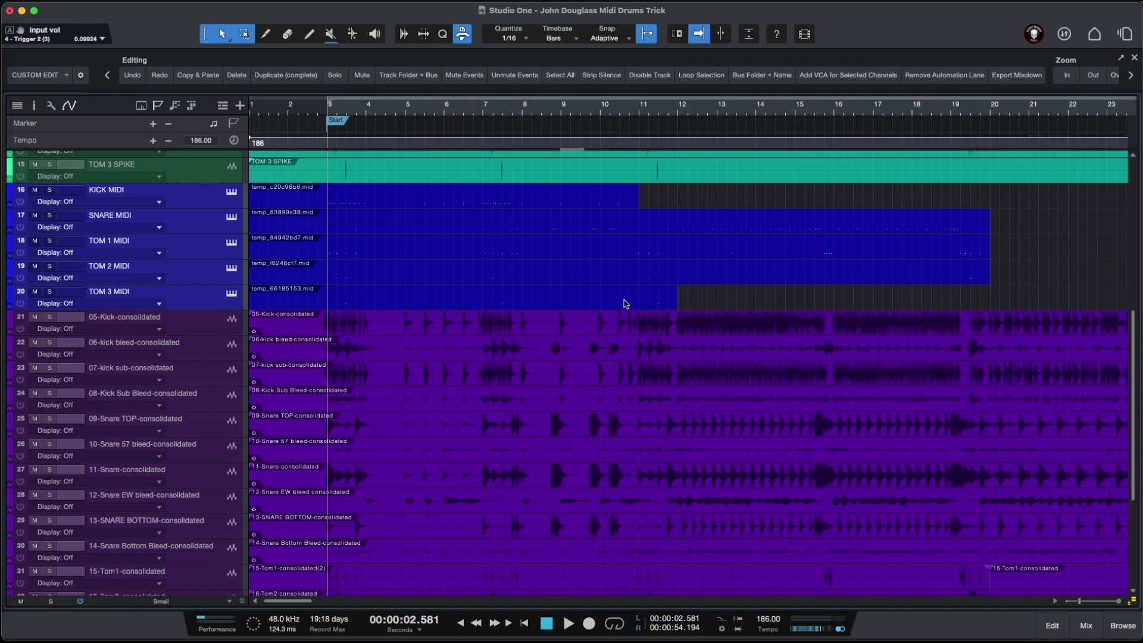
Show all five MIDI parts together in the note editor and transfer all their notes to KICK MIDI
drag(625, 303, 536, 201)
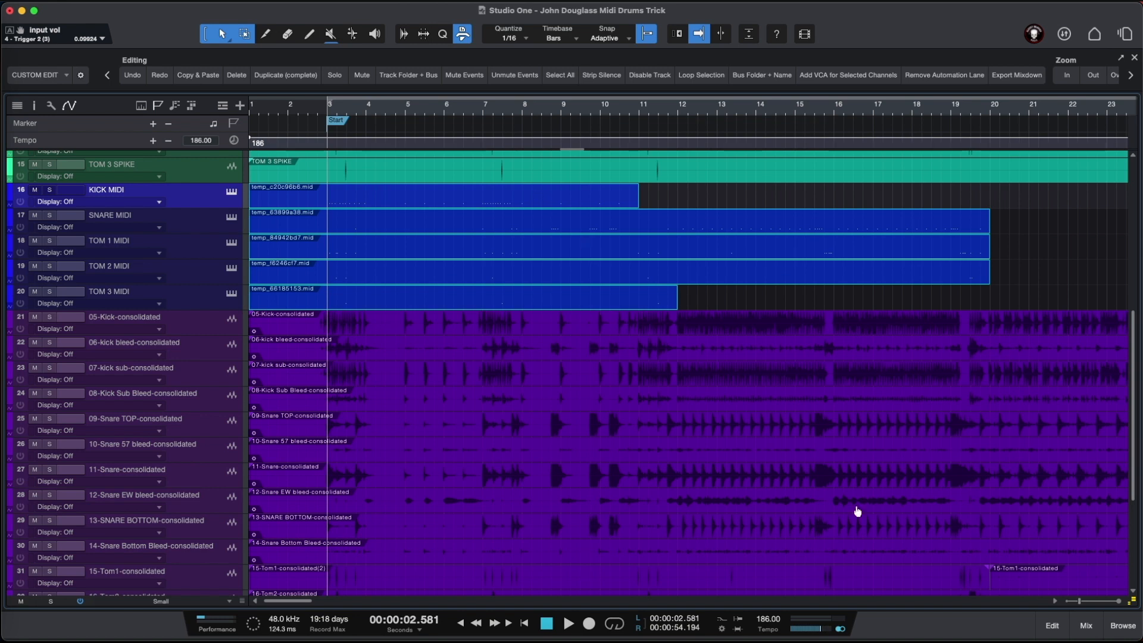
click(1064, 636)
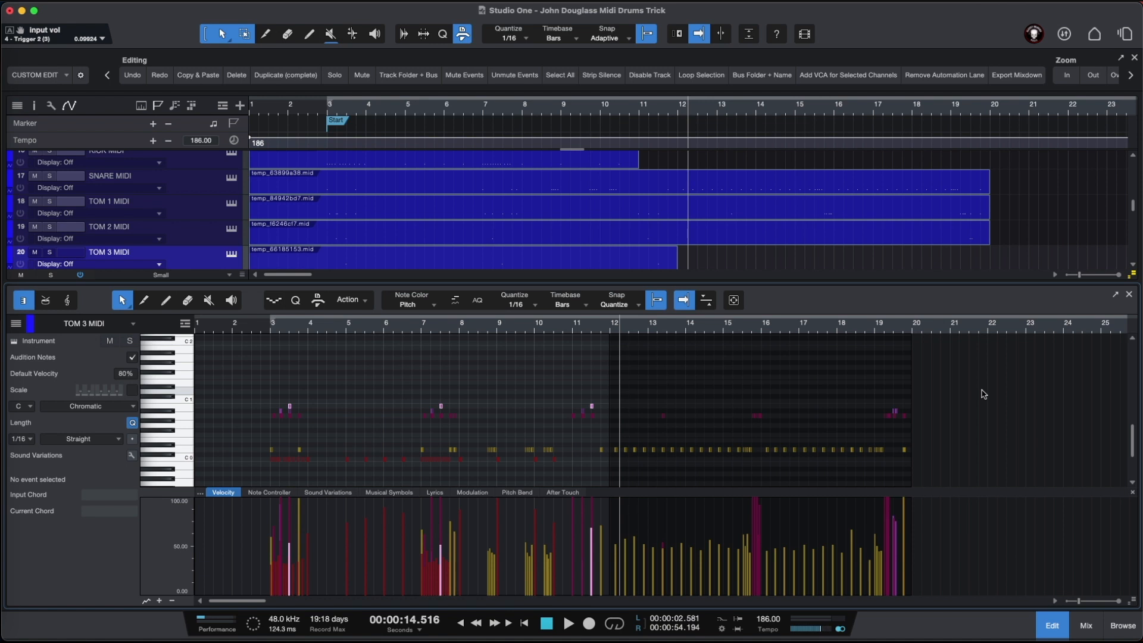
key(super+a)
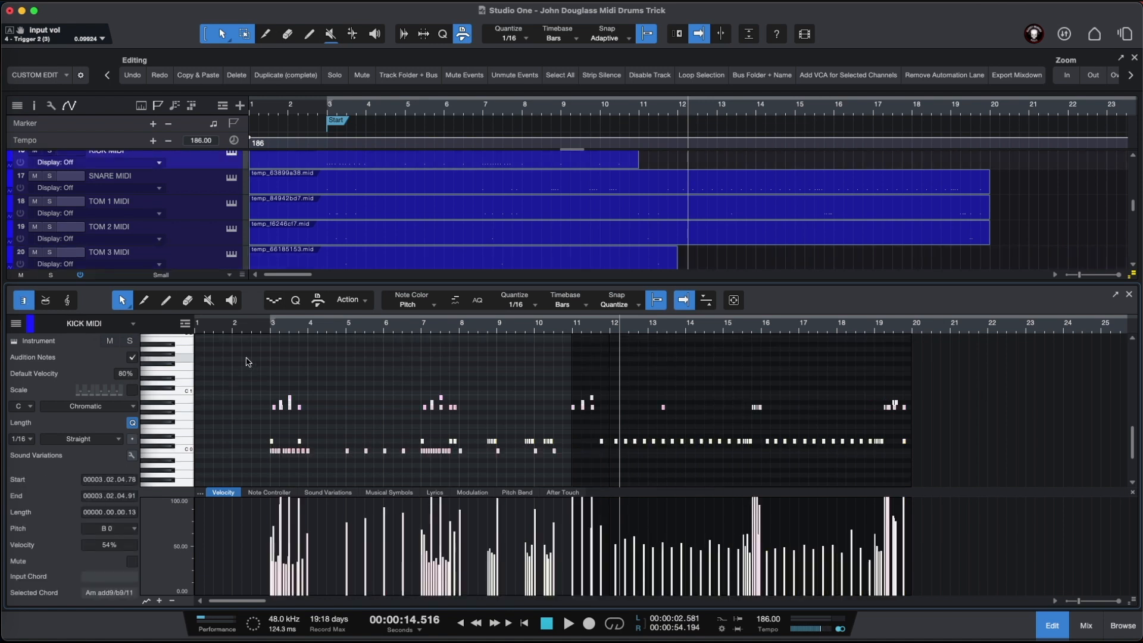
click(267, 328)
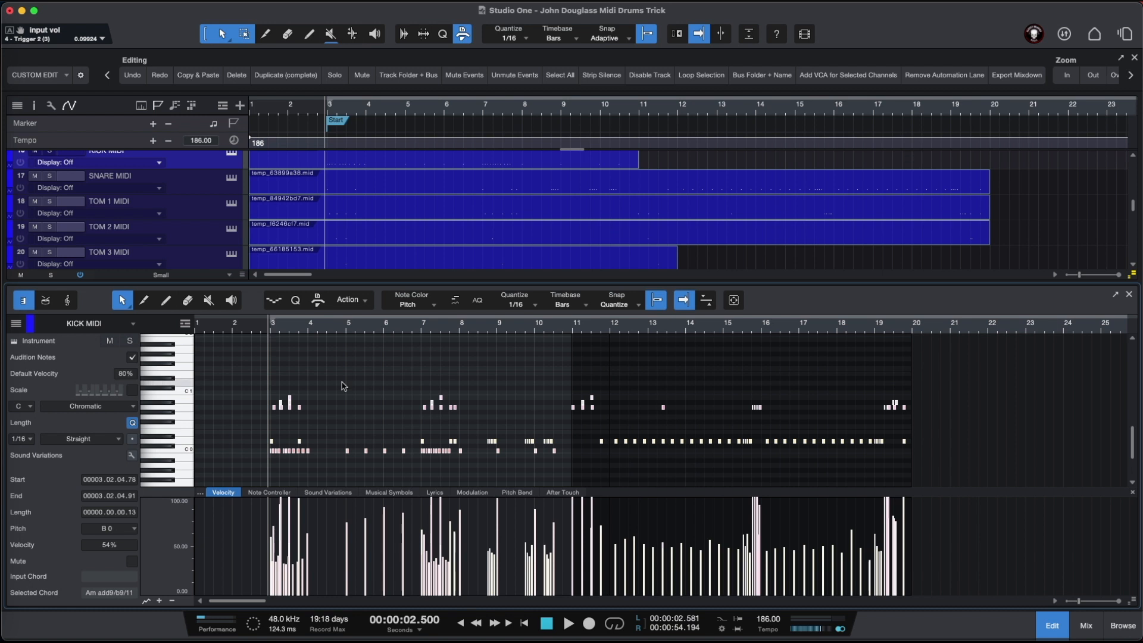
right_click(299, 407)
mouse_move(386, 437)
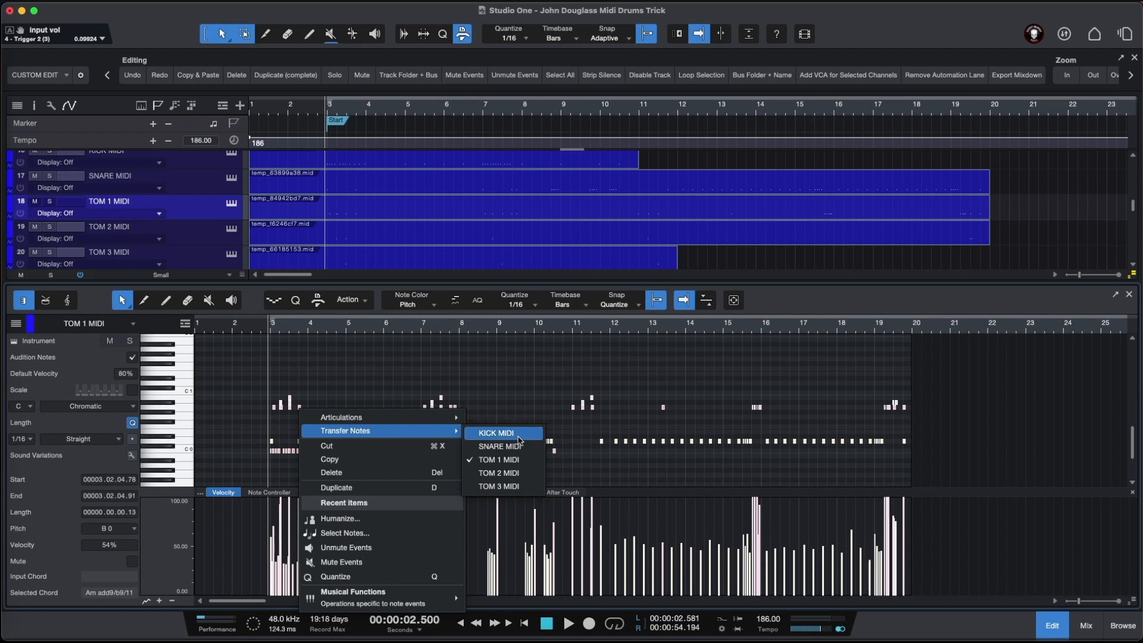
click(499, 433)
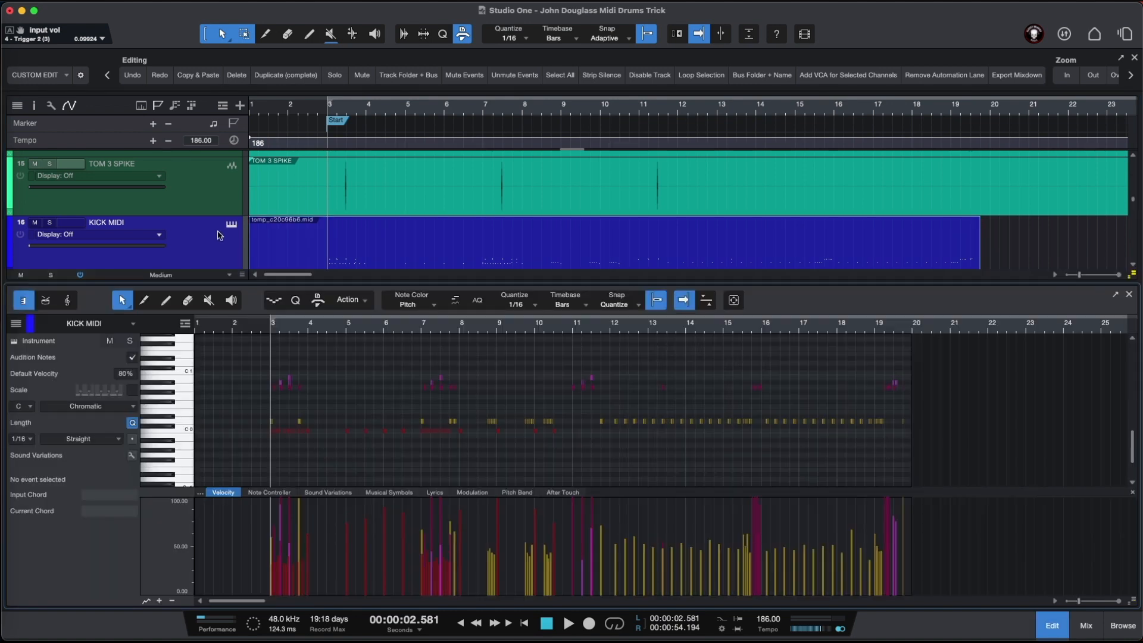
Solo KICK MIDI and play the combined drum part through its Krimh Drums instrument
click(231, 226)
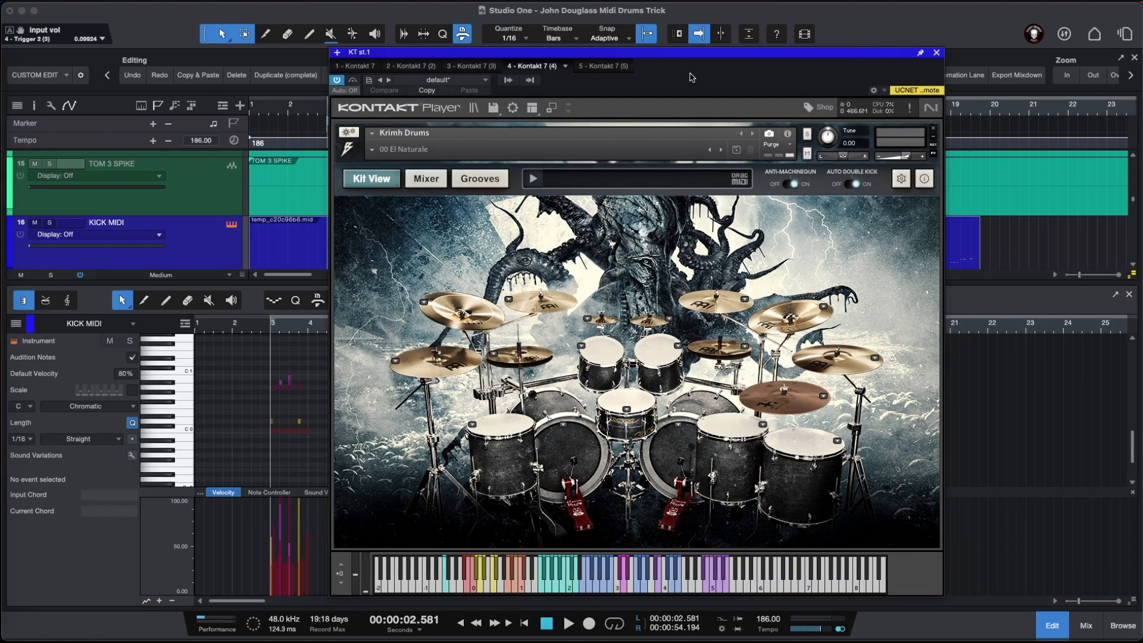
key(s)
key(space)
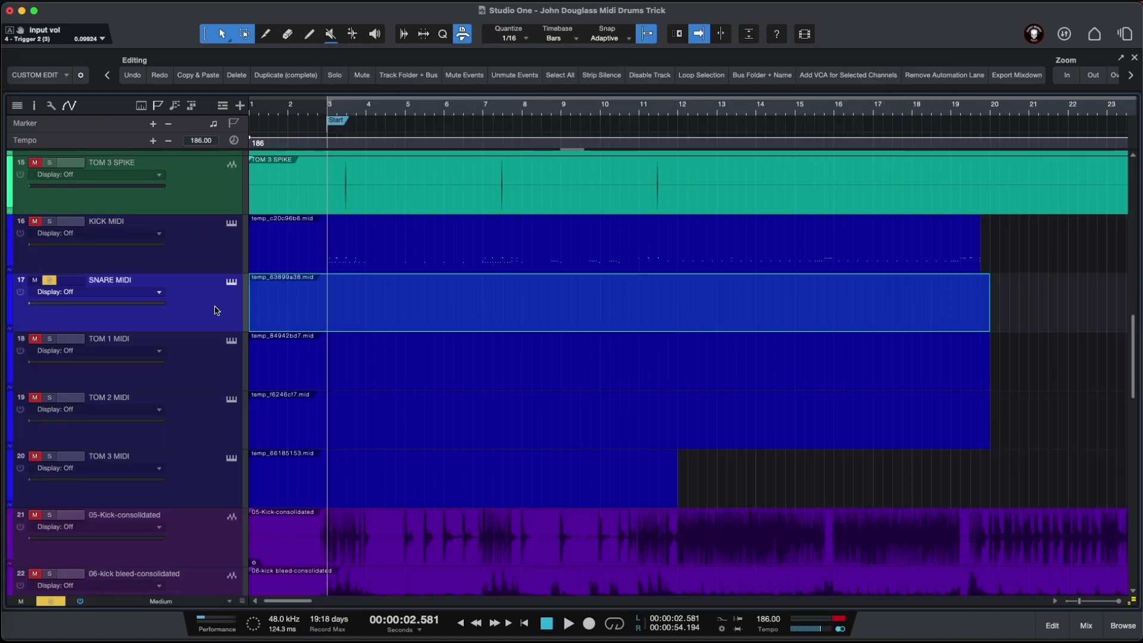
Remove the SNARE MIDI, TOM 1 MIDI, TOM 2 MIDI and TOM 3 MIDI tracks together with their instruments
shift+click(197, 482)
right_click(212, 366)
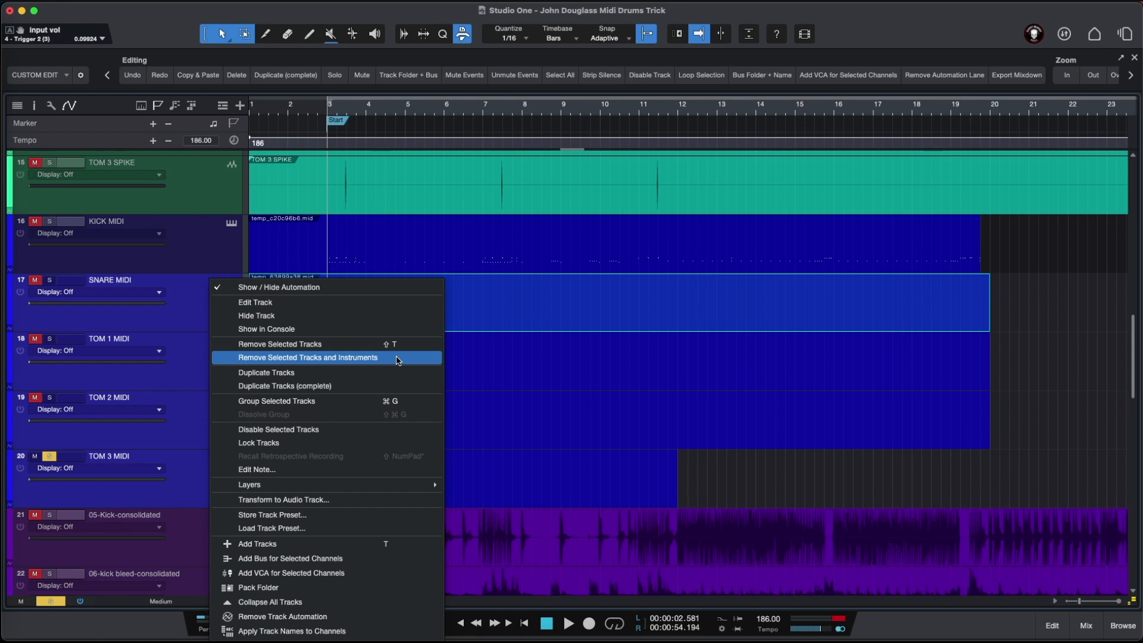
click(398, 358)
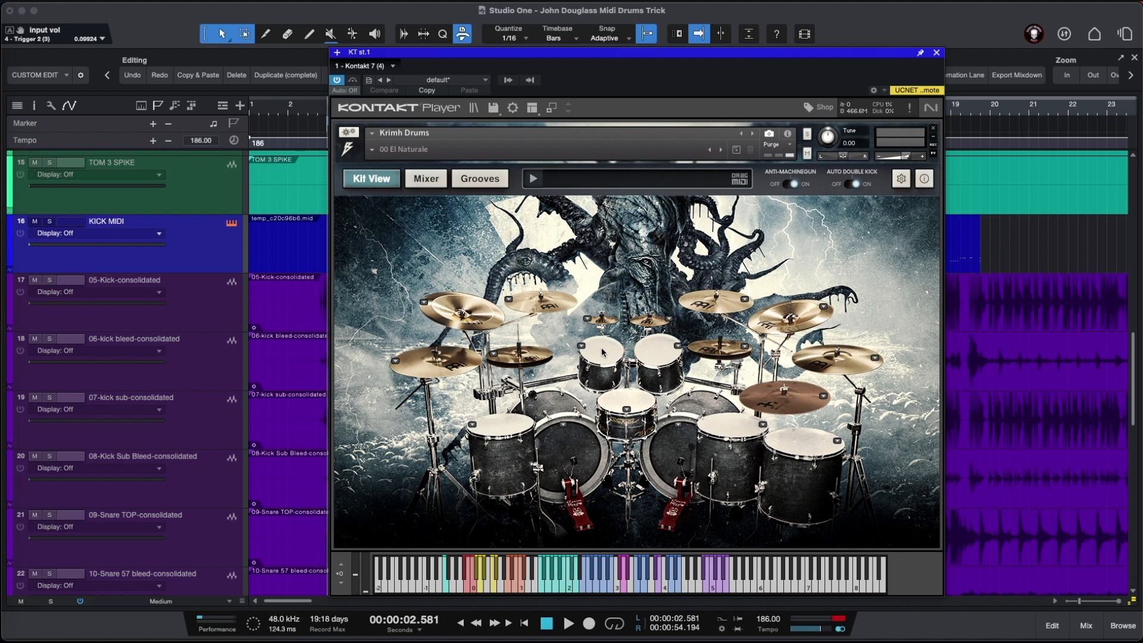
Route the KICK, K. SUB and TRIG K channels in the Krimh Drums mixer to output st.1
click(430, 182)
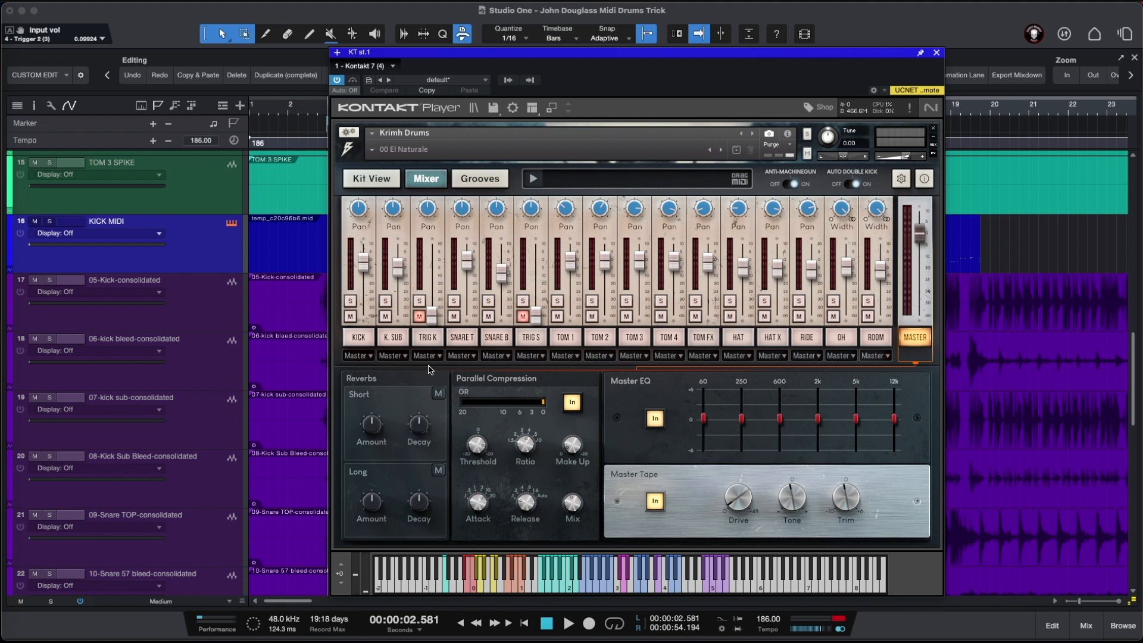
click(369, 356)
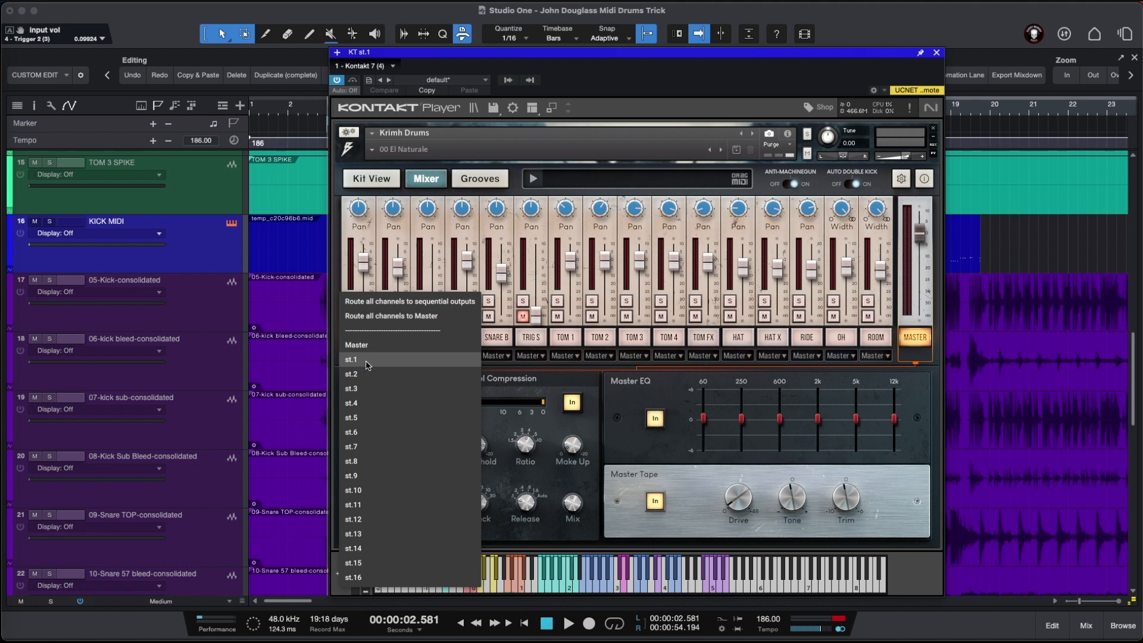
click(370, 361)
click(403, 357)
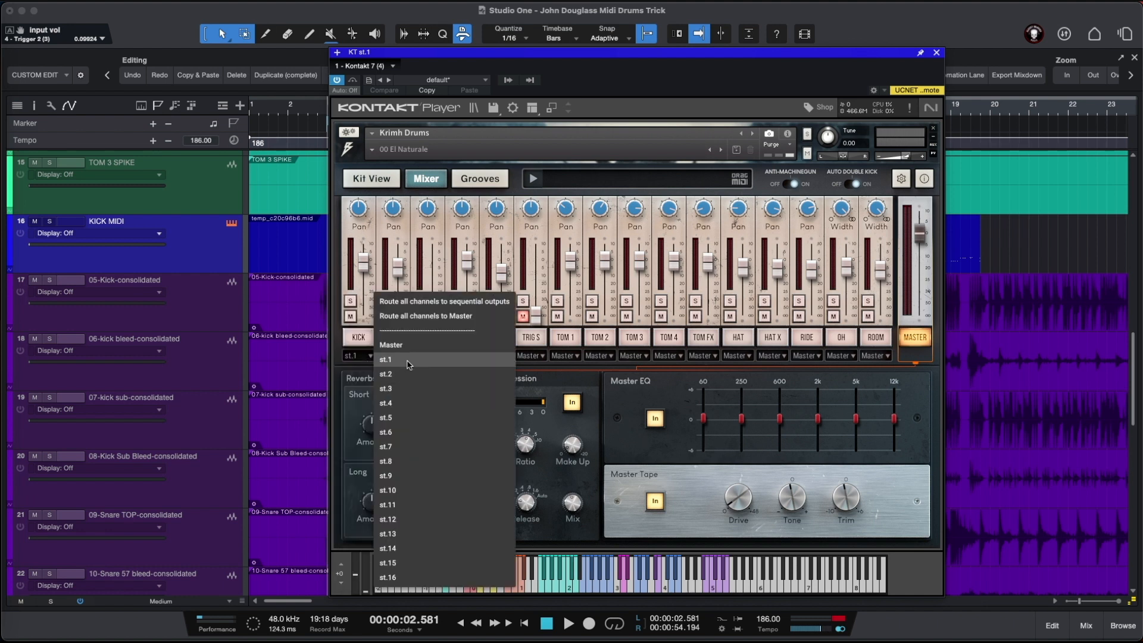
click(407, 362)
click(440, 356)
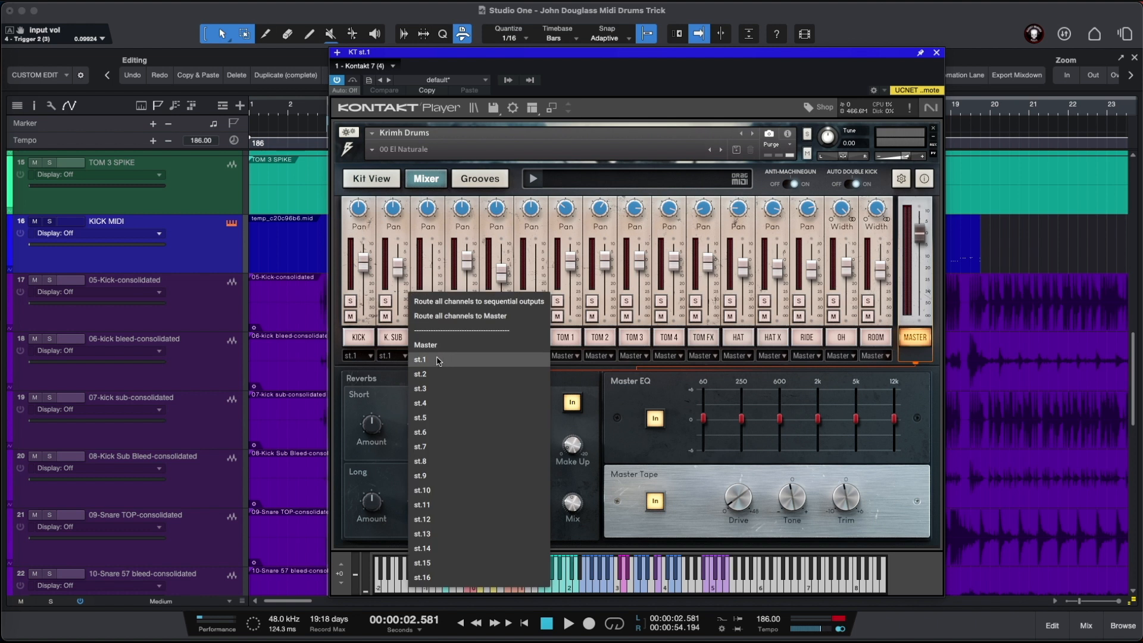
click(439, 361)
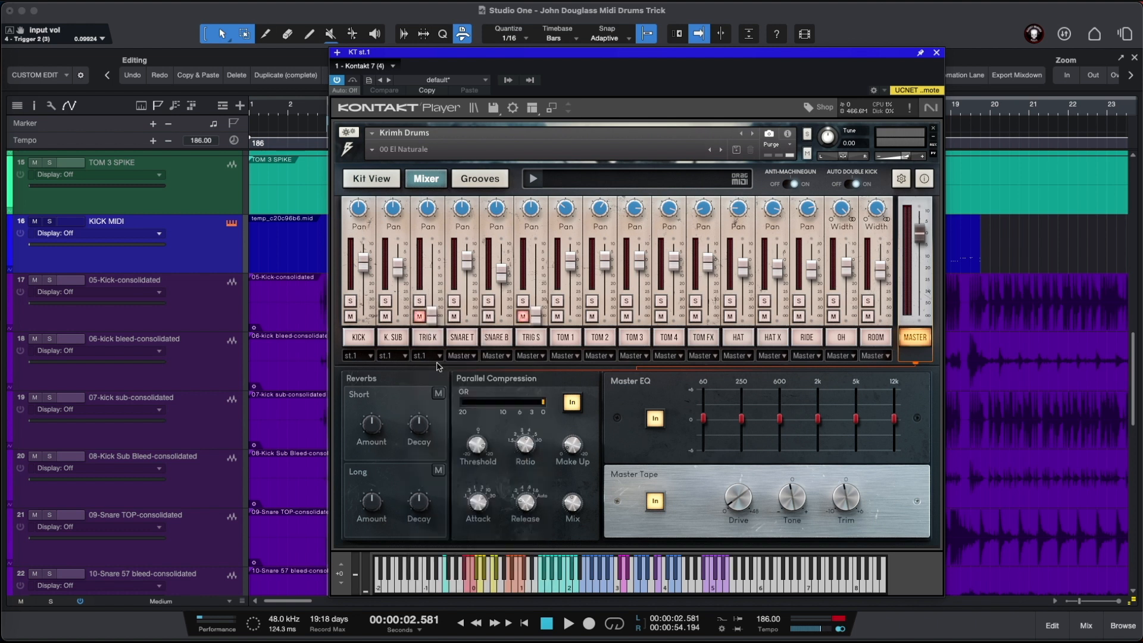
Route the SNARE T, SNARE B and TRIG S channels in the Krimh Drums mixer to output st.2
click(475, 356)
click(477, 375)
click(512, 359)
click(509, 373)
click(545, 357)
Route TOM 1 to st.3, TOM 2 to st.4 and TOM 3 to st.5 in the Krimh Drums mixer
click(578, 357)
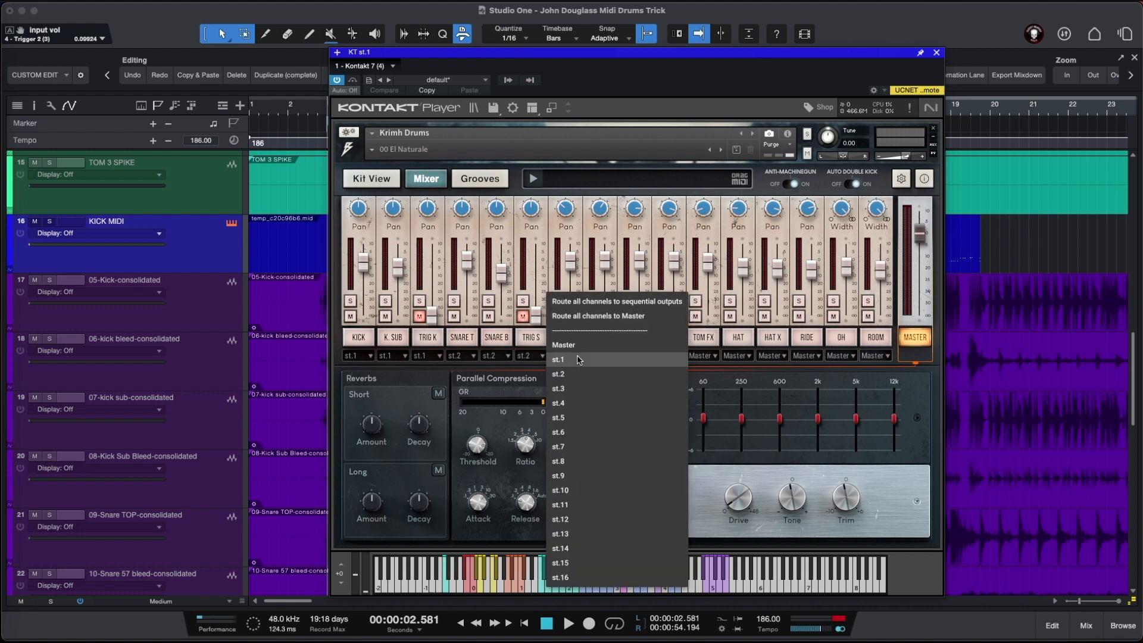
click(582, 390)
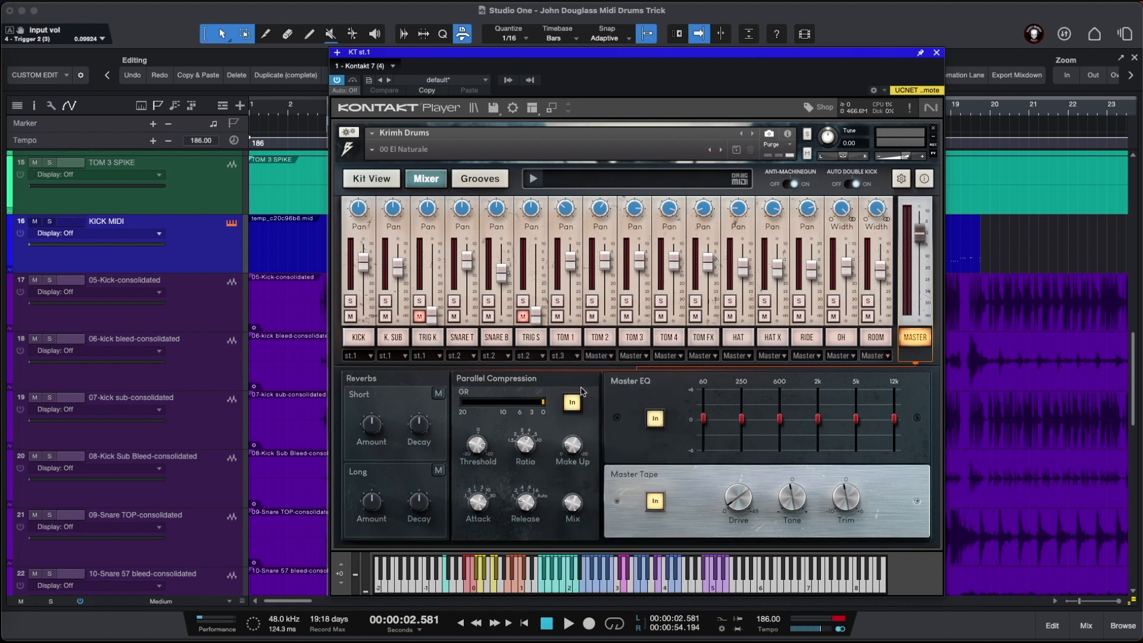
click(610, 356)
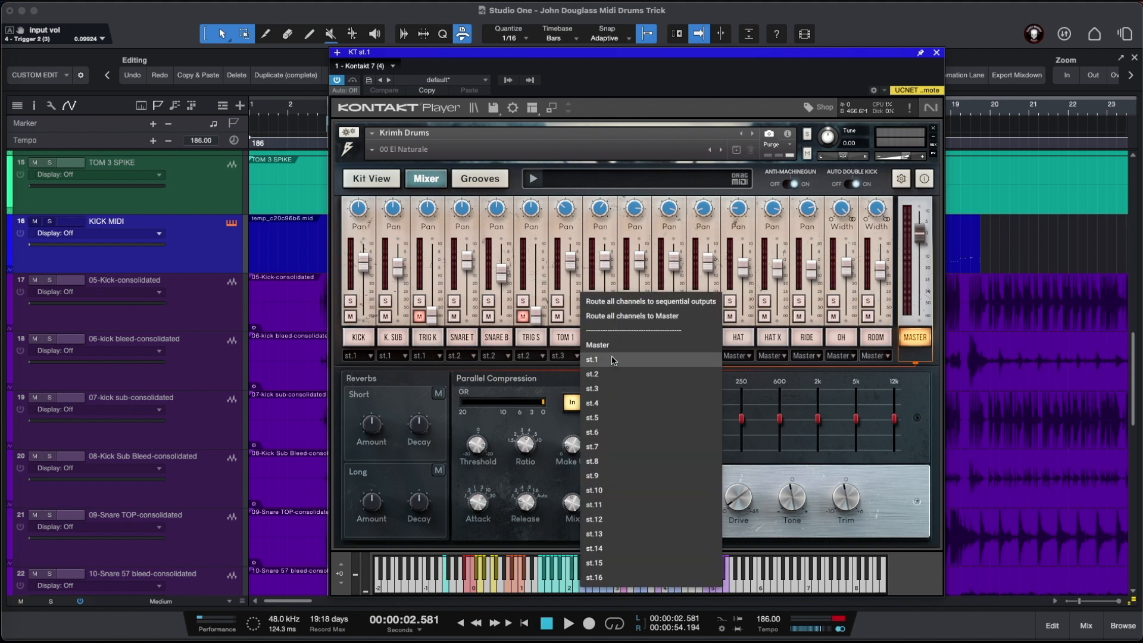
click(627, 407)
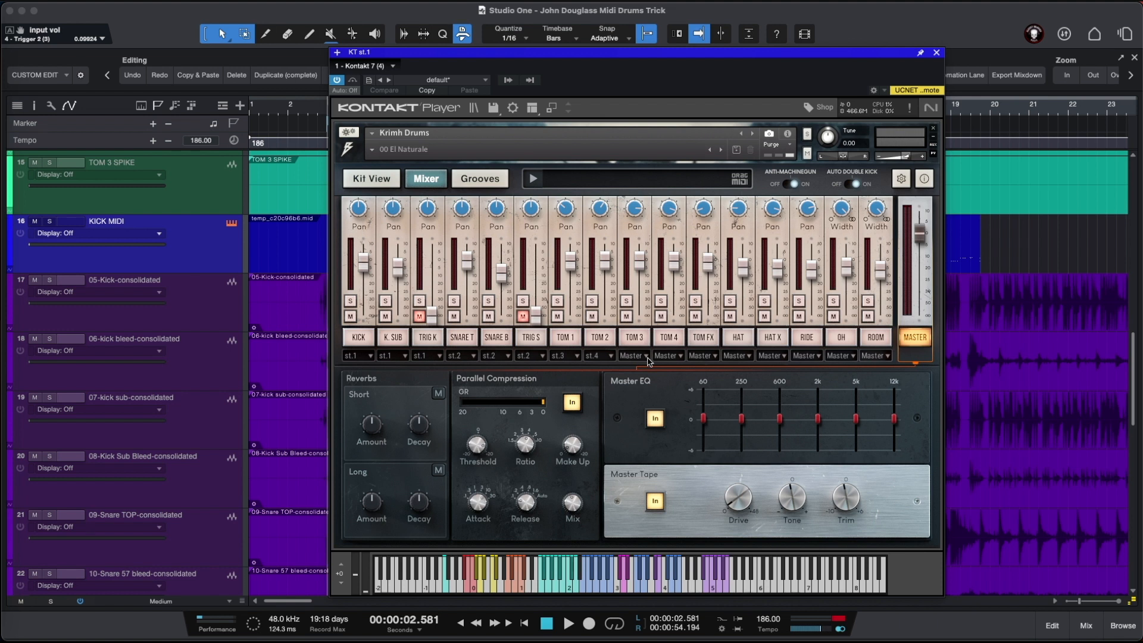
click(648, 357)
click(667, 423)
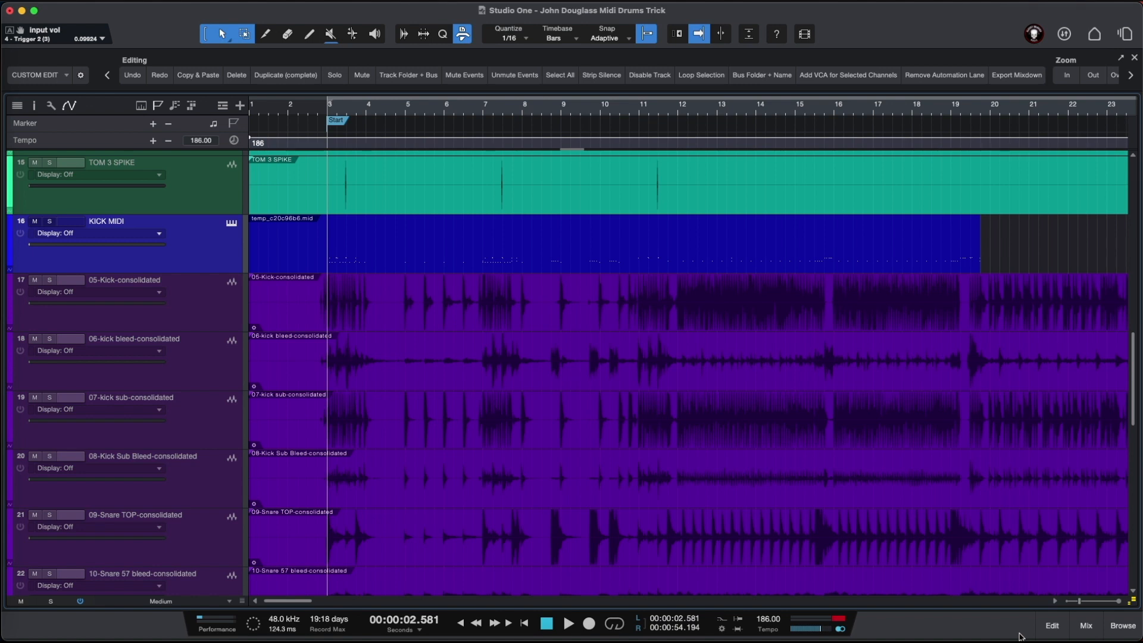
Enable the KT st.2, KT st.3, KT st.4 and KT st.5 outputs of Kontakt 7 (4) in the mixing console
click(1087, 630)
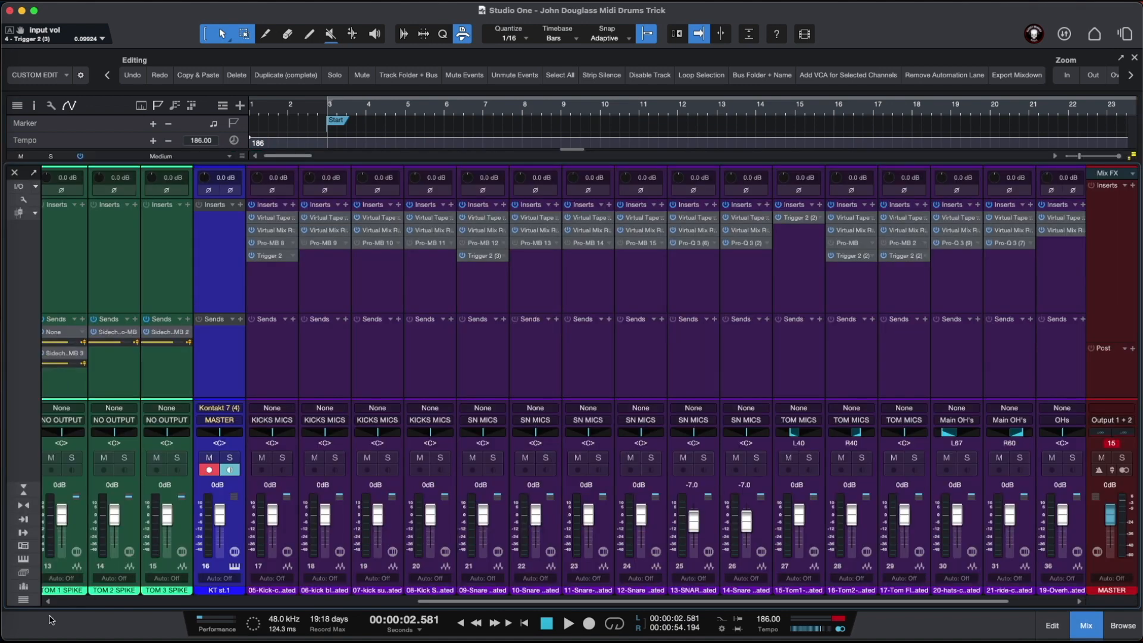
click(34, 564)
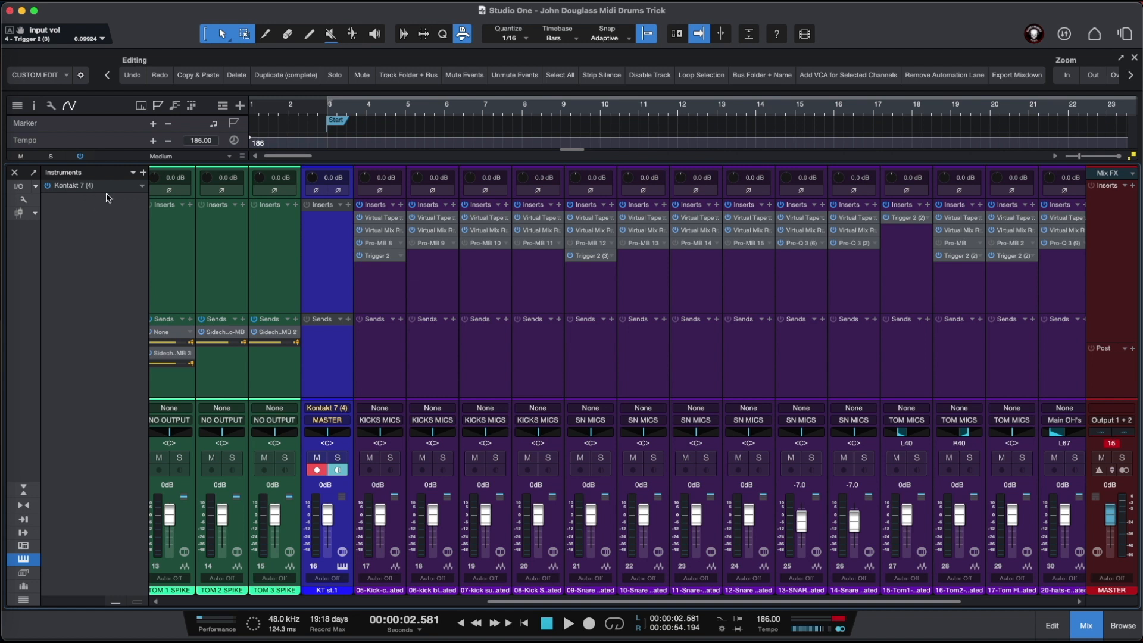
click(109, 185)
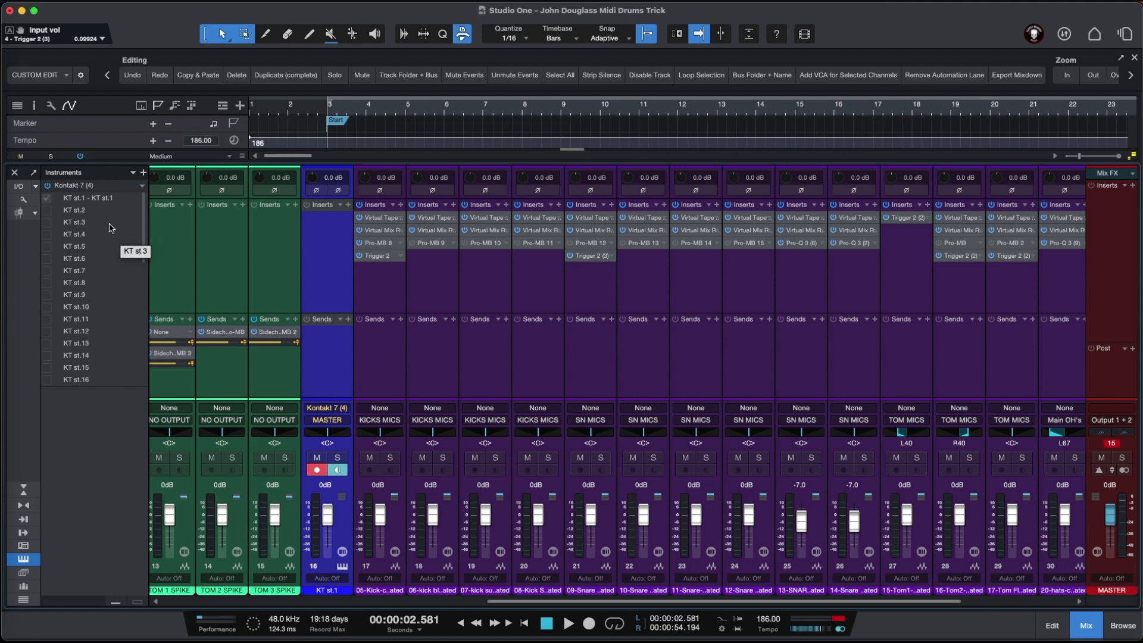
click(47, 211)
click(49, 224)
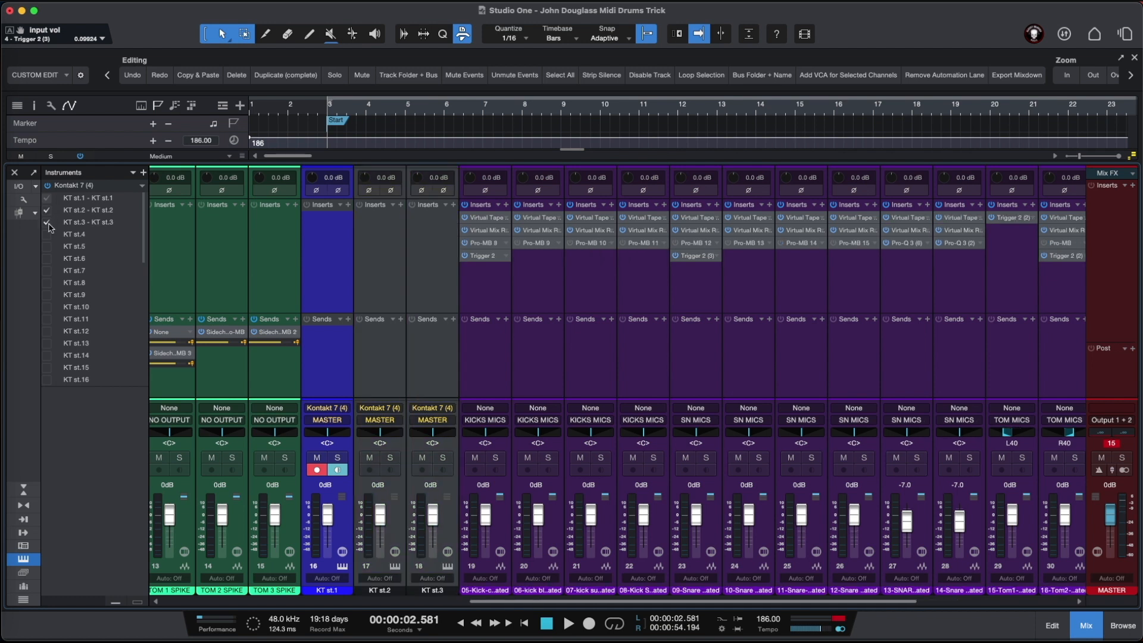
click(49, 235)
click(48, 246)
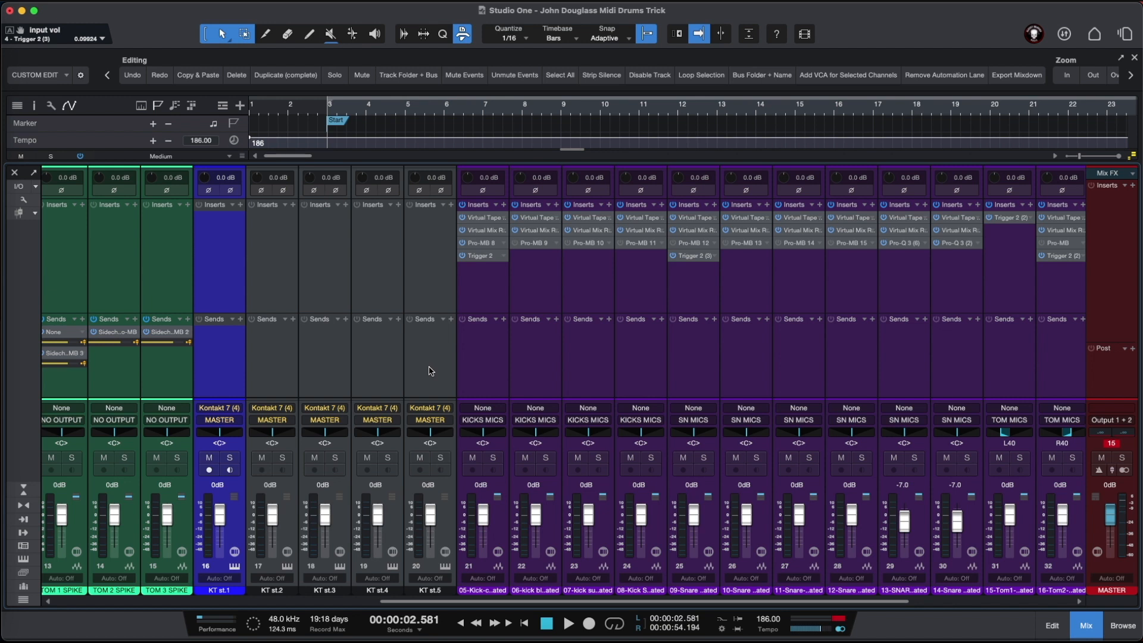
Color the console channels KT st.1 through KT st.5 purple and solo all five
shift+click(431, 371)
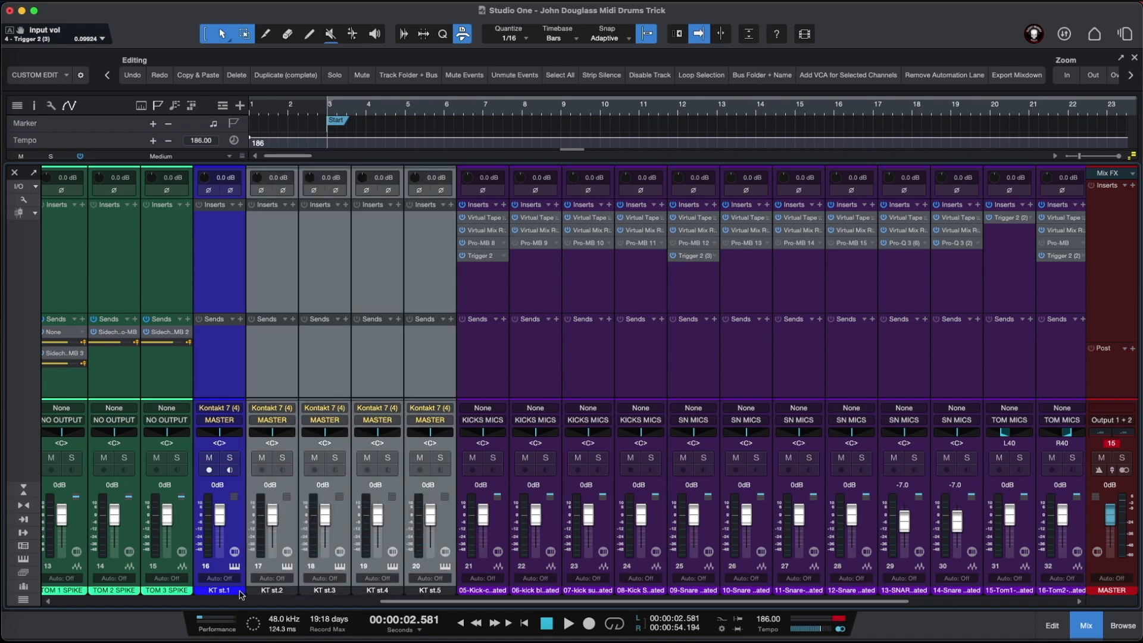
drag(240, 594, 537, 529)
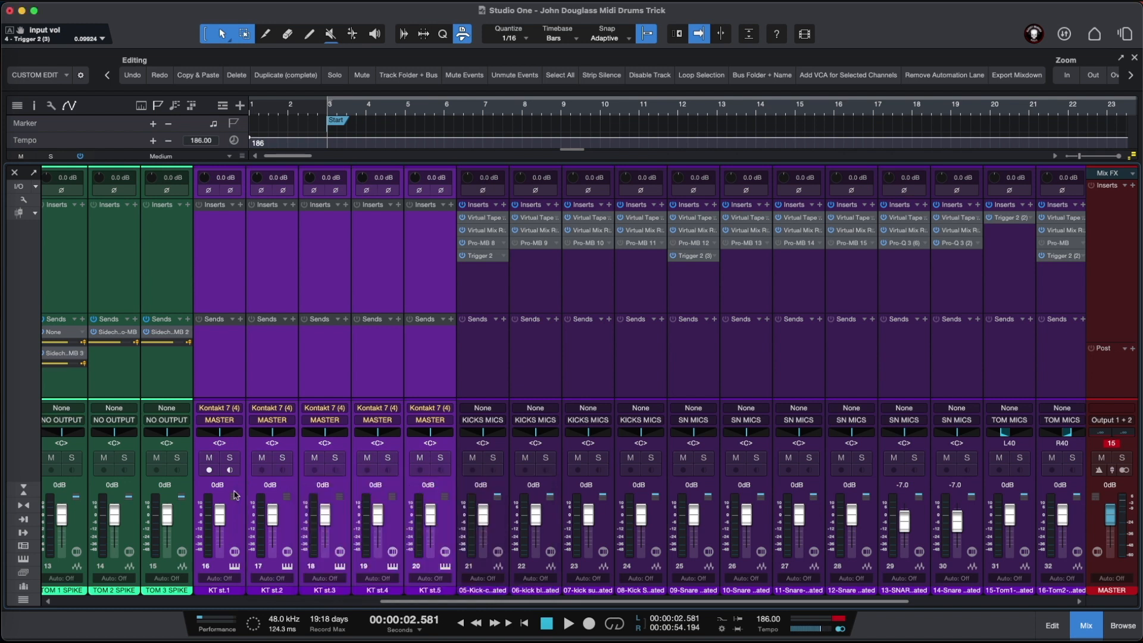
click(230, 457)
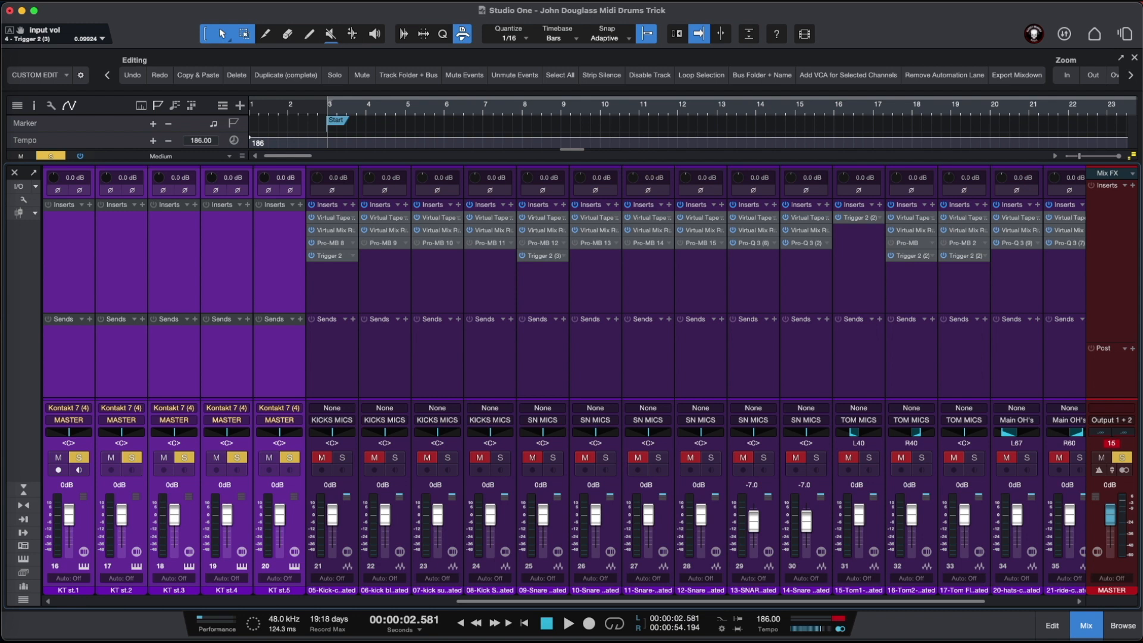
Play back the soloed Kontakt channels to check the drum signal on each separate output, and stop playback
key(space)
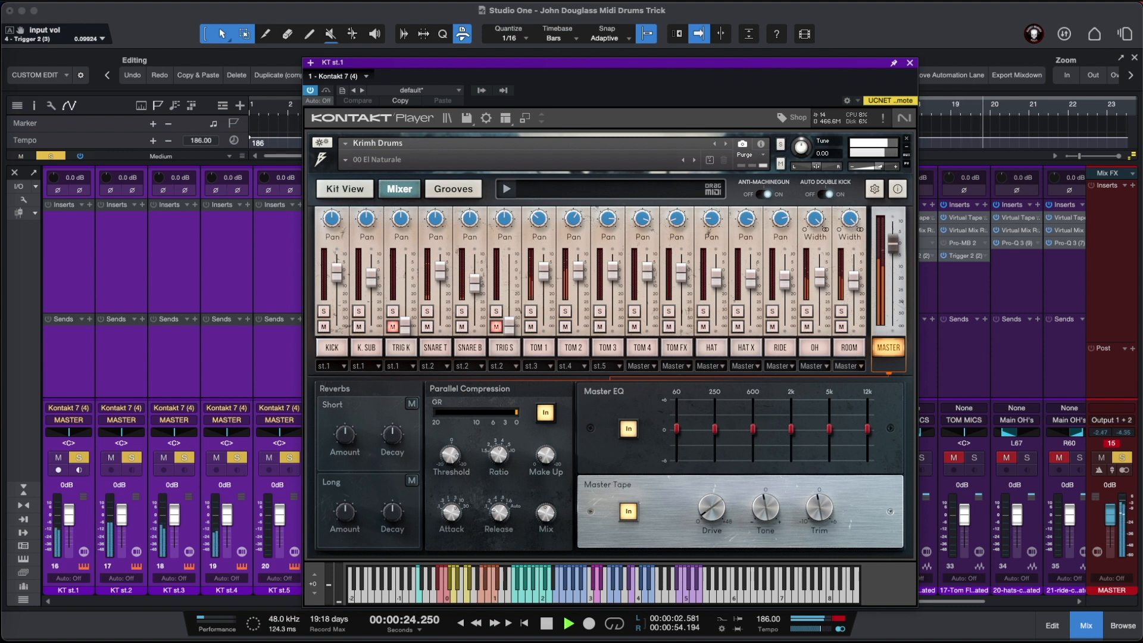
key(space)
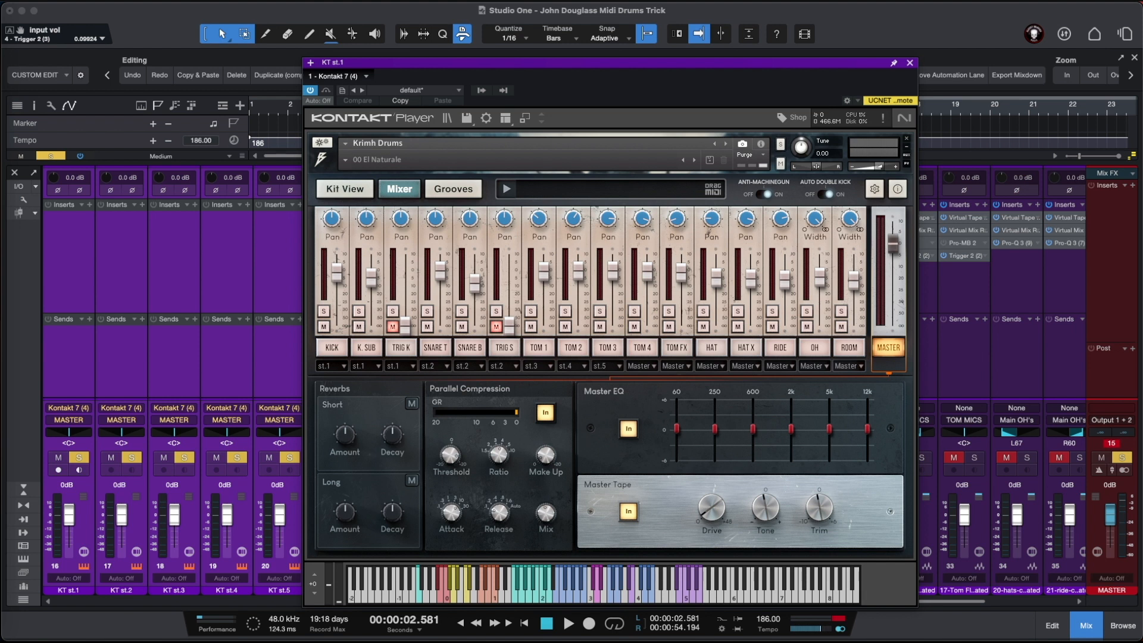
Rename the console channels KT st.1 and KT st.2 as KICK and SNARE
double_click(71, 591)
text(KICK)
key(Tab)
text(SNARE)
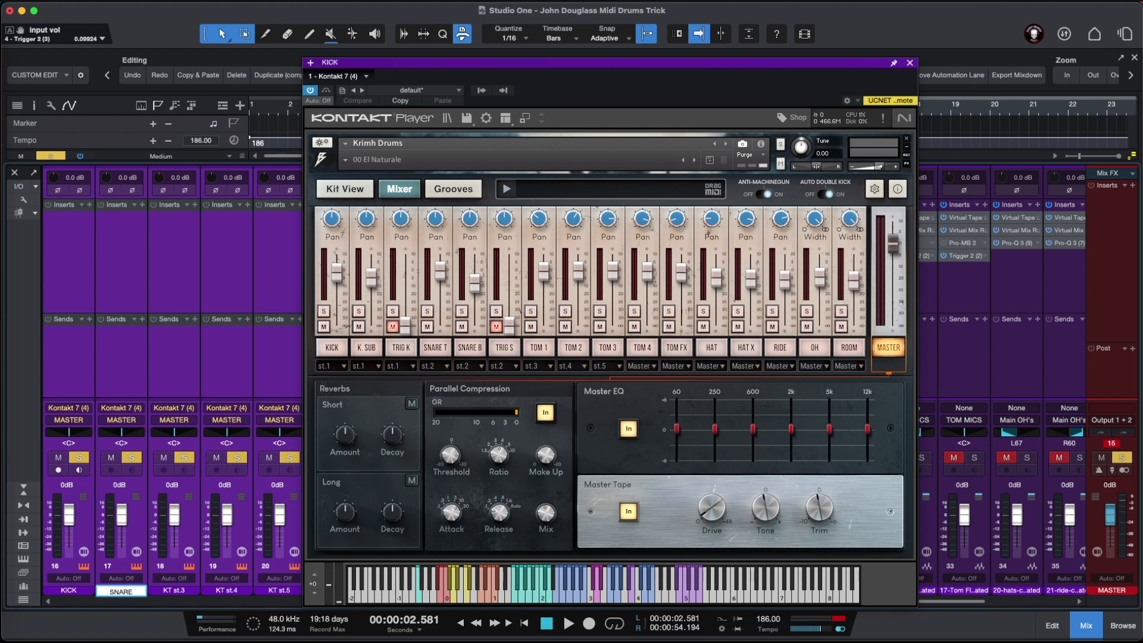
Rename the console channels KT st.3, KT st.4 and KT st.5 as TOM 1, TOM 2 and TOM3
double_click(176, 591)
text(TOM 1)
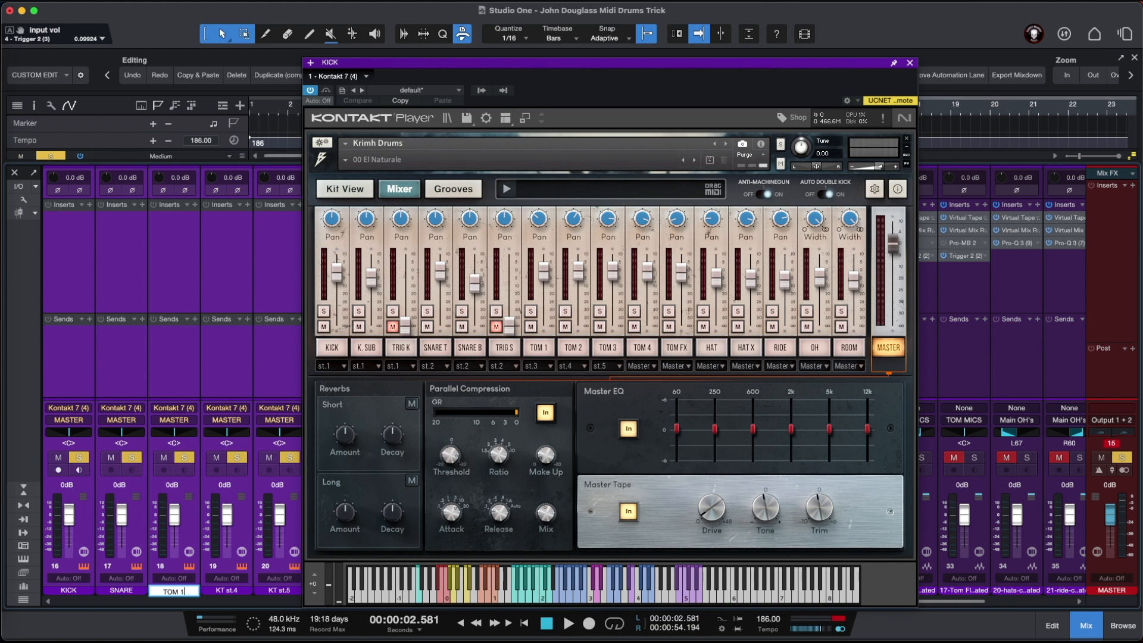
key(Return)
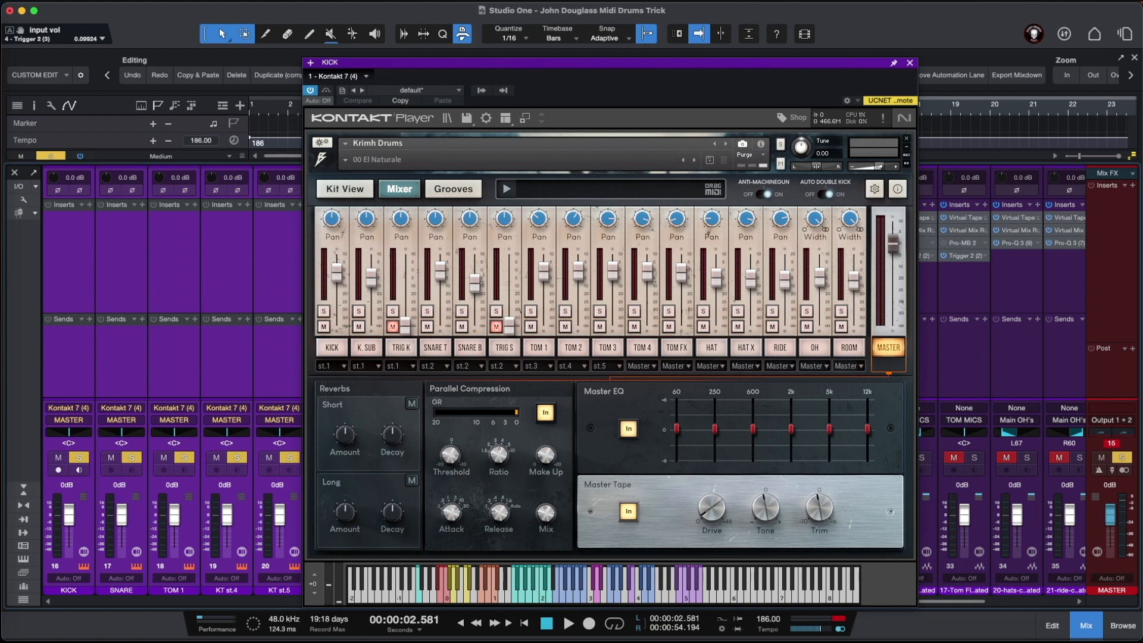
double_click(233, 592)
text(TOM 2)
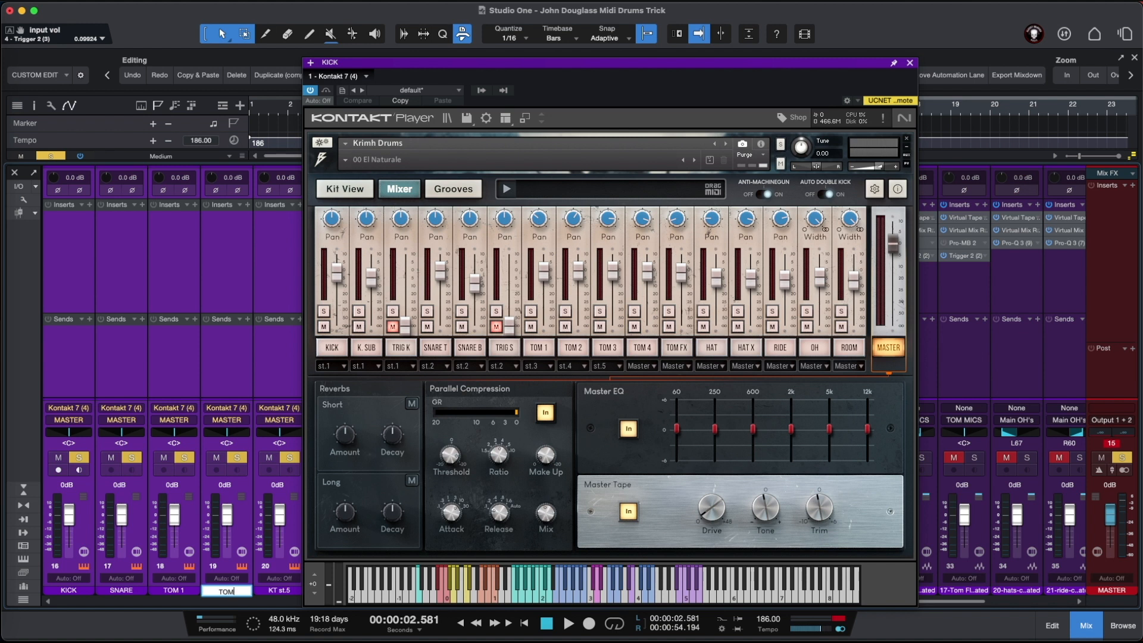
key(Return)
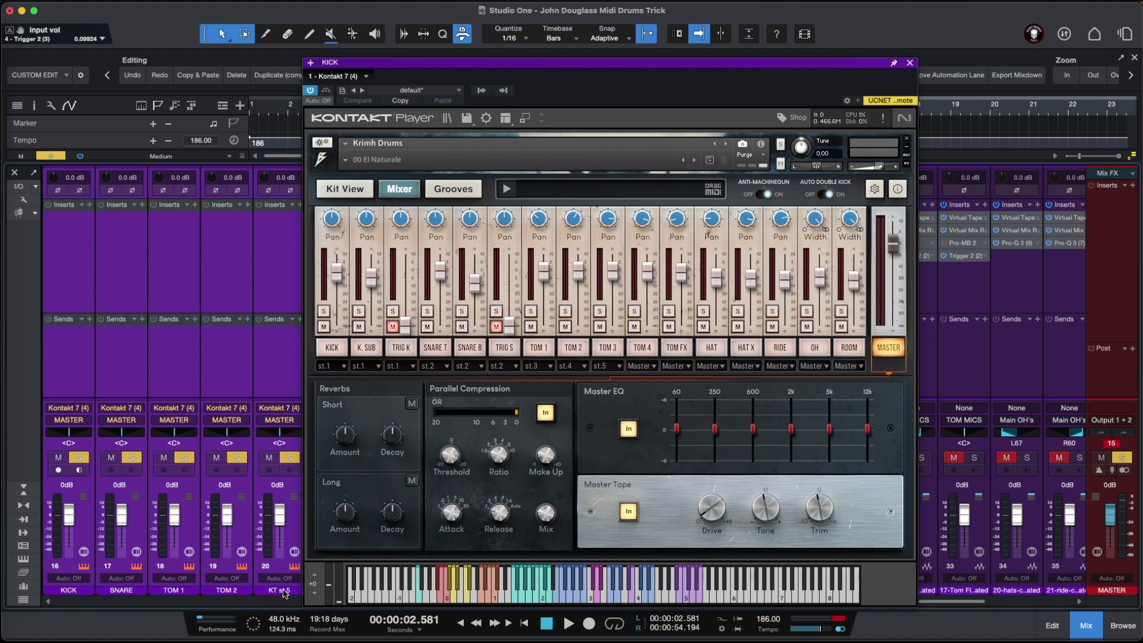
double_click(284, 591)
text(TOM3)
key(Return)
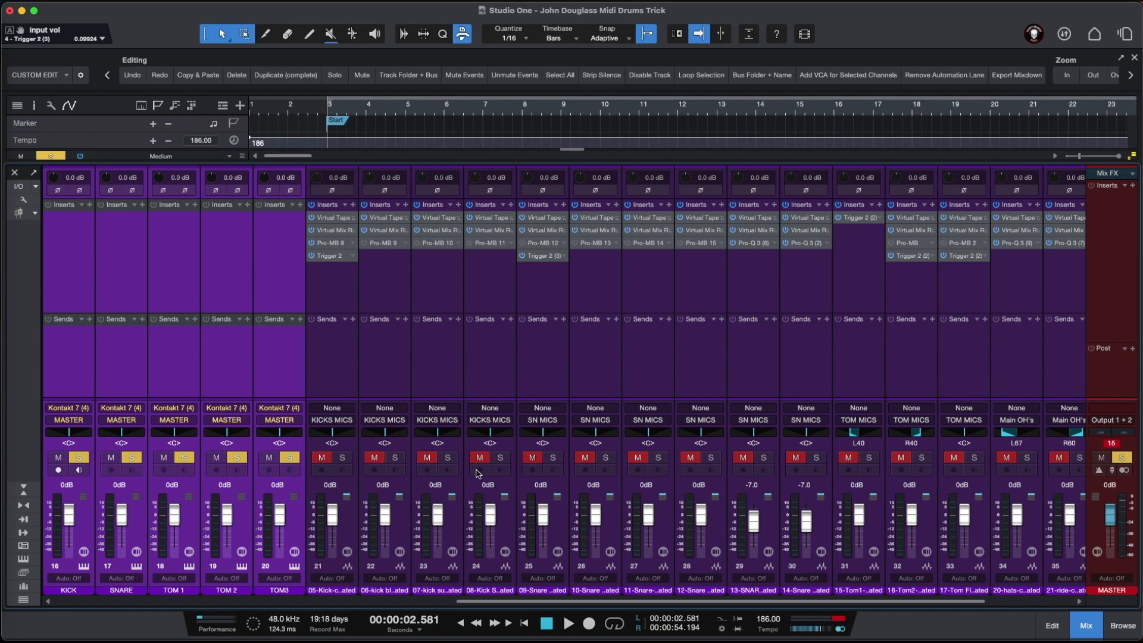
Open the Kontakt instrument from the KICK track in the arrangement and bring the mixing console back up
key(F3)
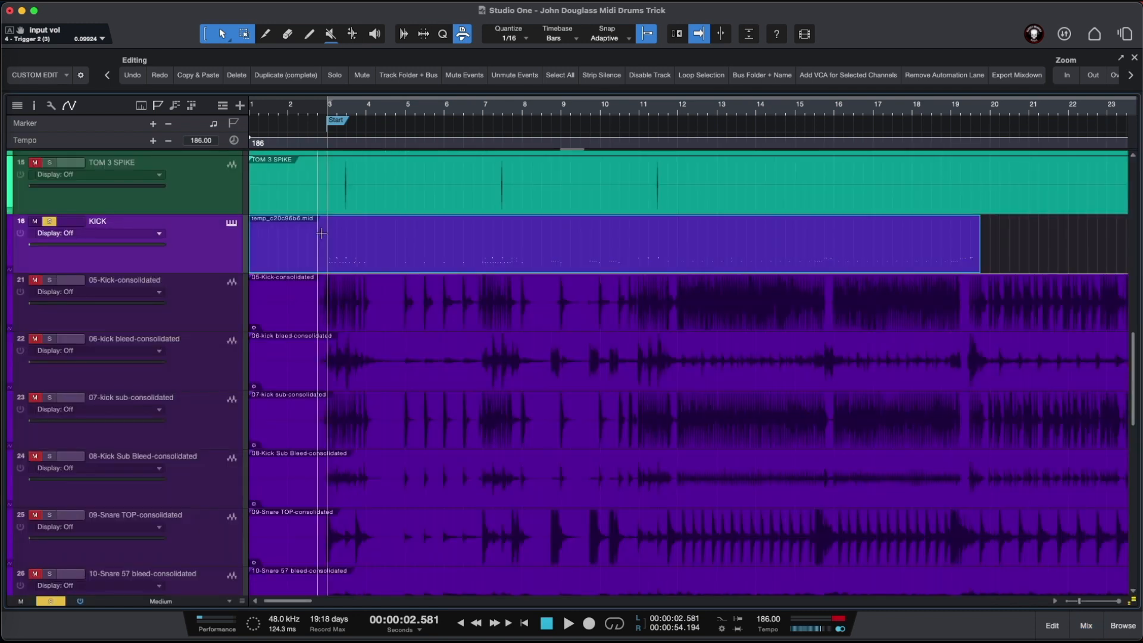
click(231, 223)
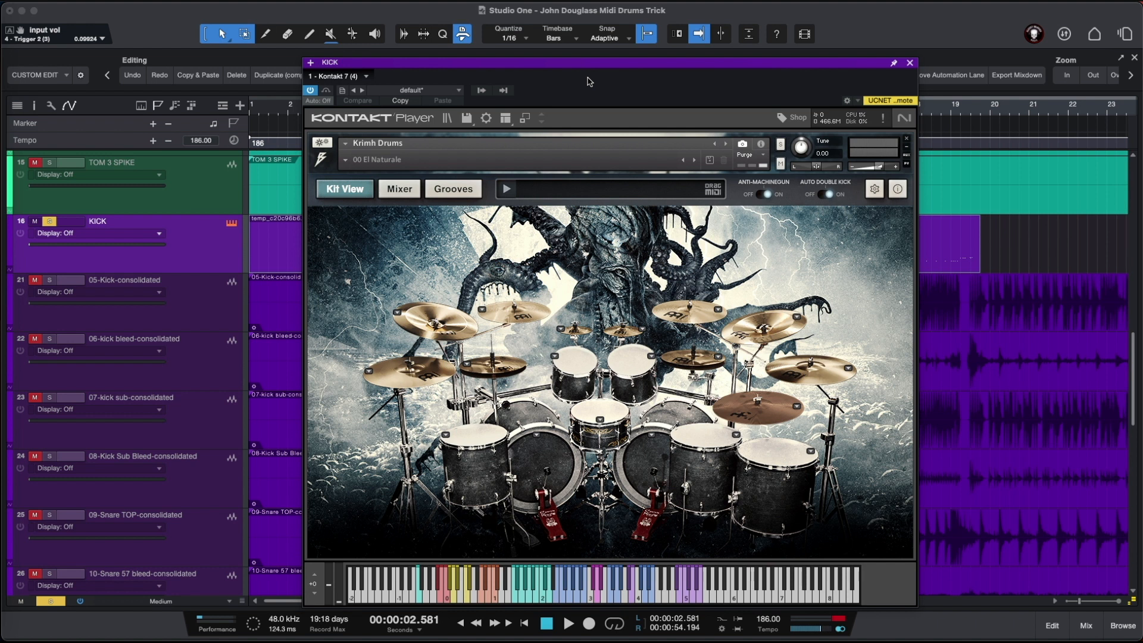
key(F3)
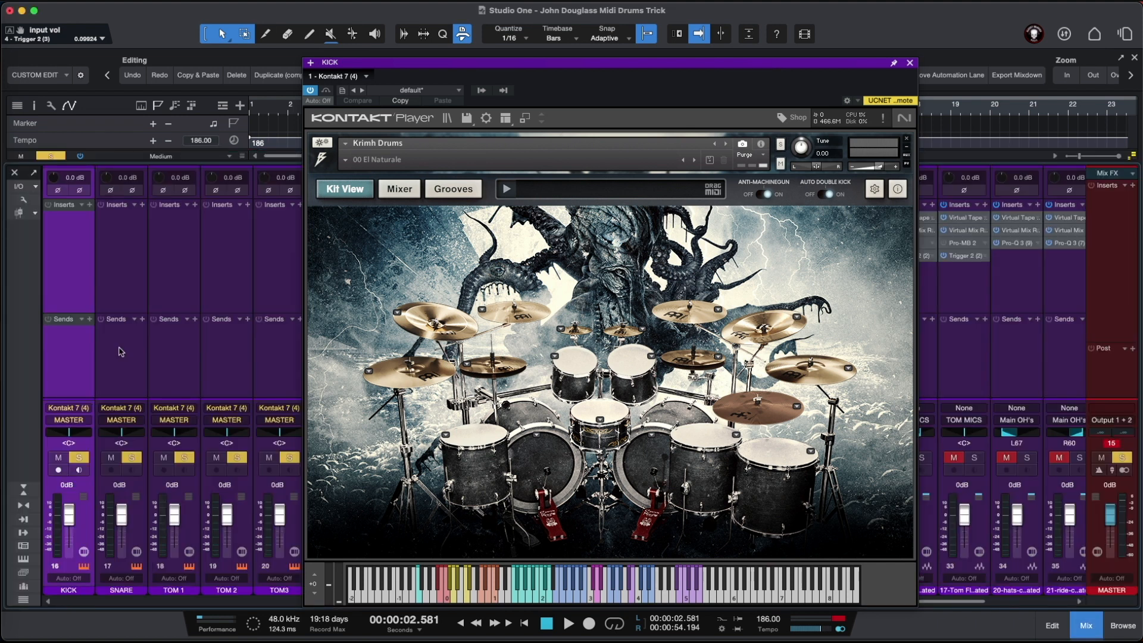